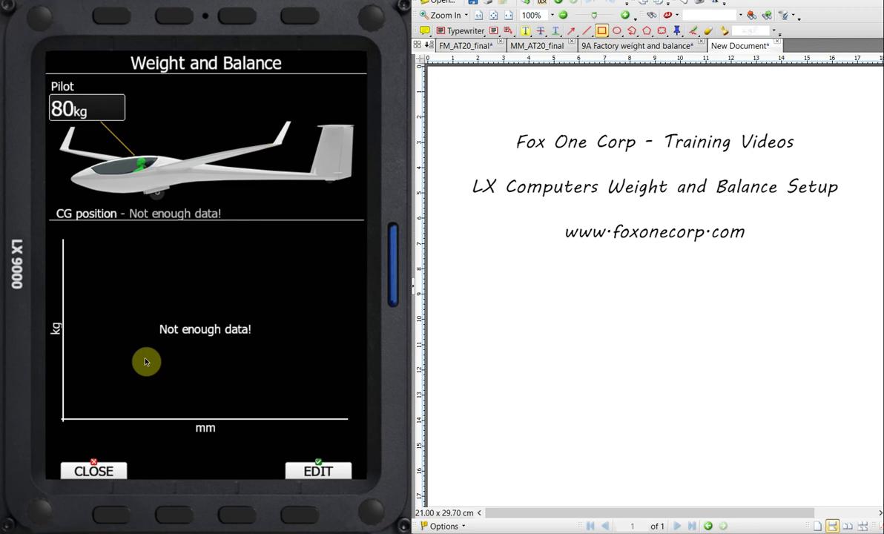
Step: Add a new Arcus T glider under Polar and Glider, copying neither the selected glider nor the active profile's polar
left_click(110, 519)
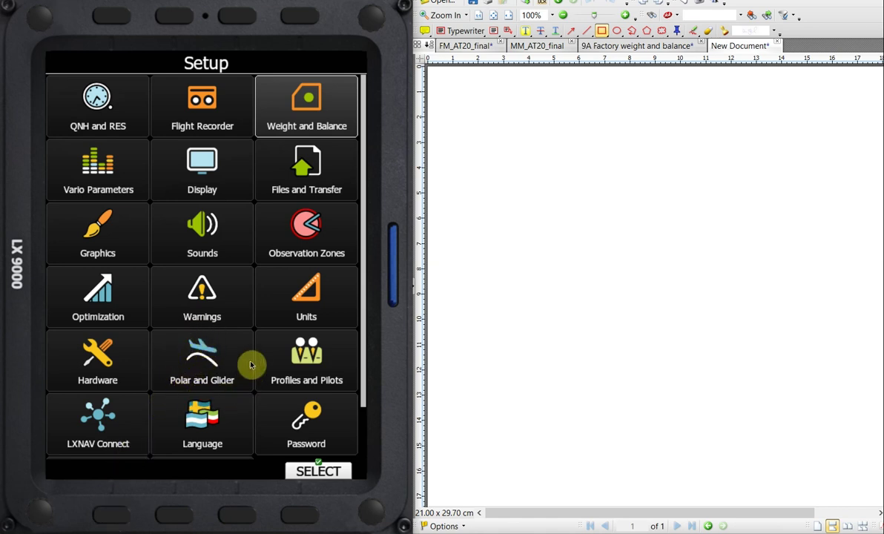
left_click(187, 361)
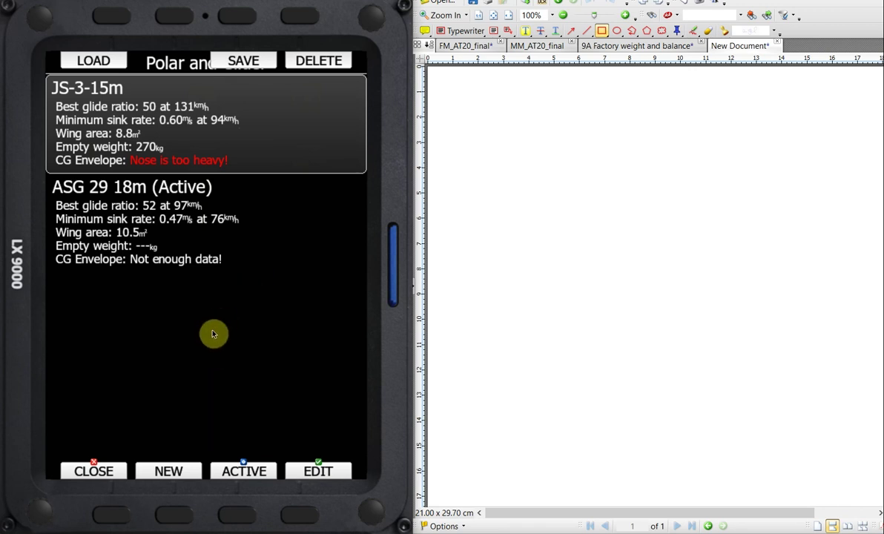
left_click(175, 516)
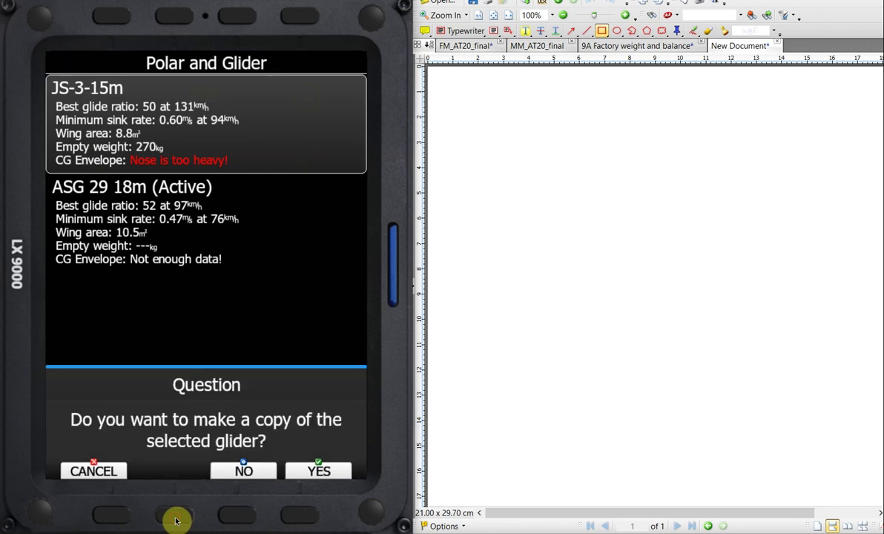
left_click(231, 521)
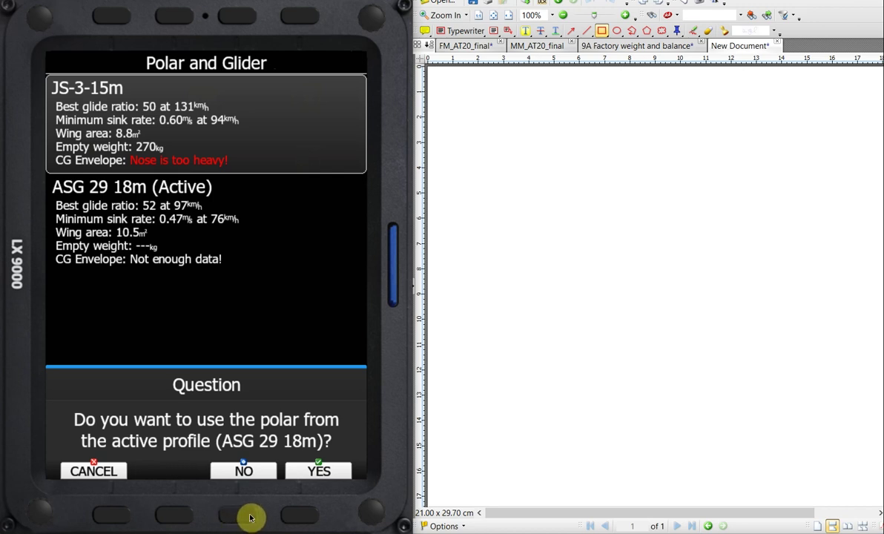
left_click(245, 515)
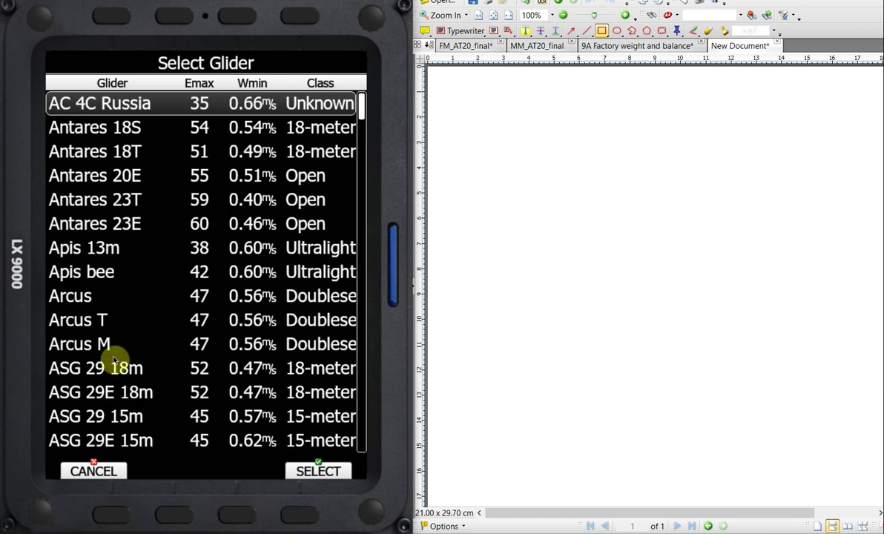
left_click(85, 320)
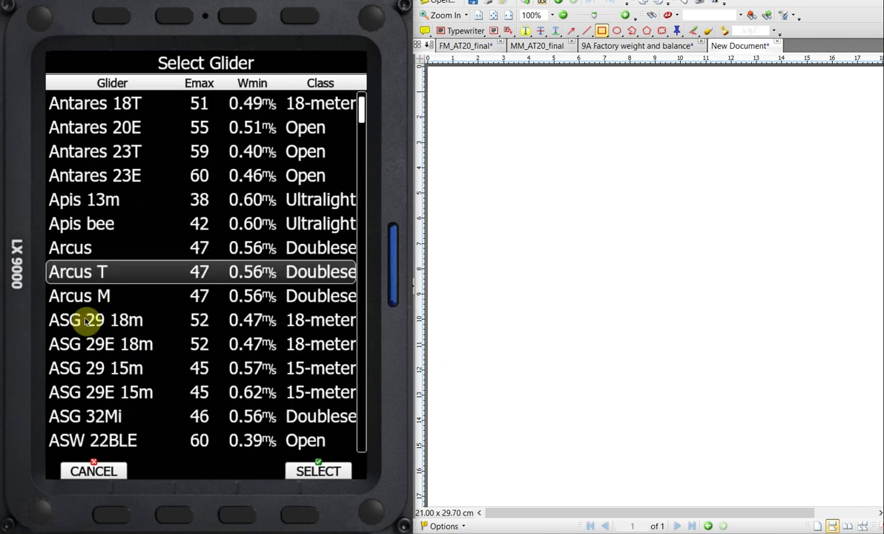
left_click(295, 515)
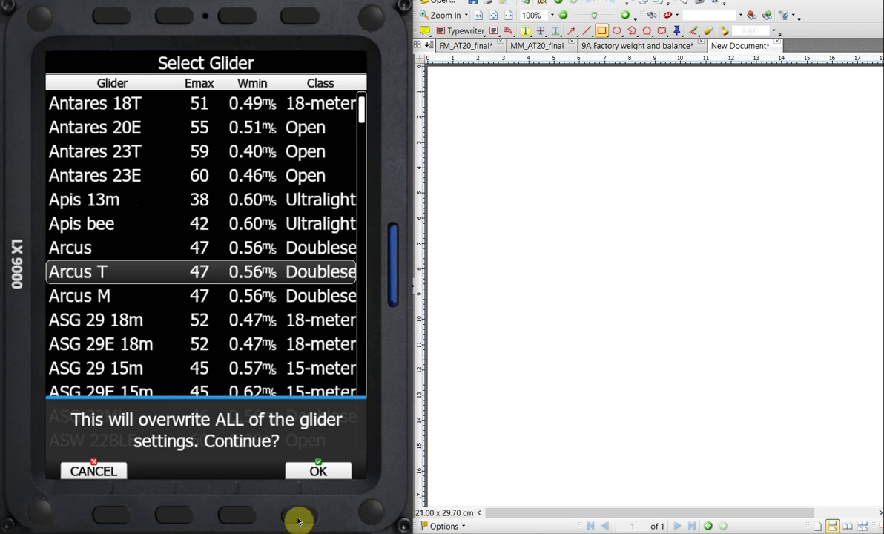
left_click(298, 519)
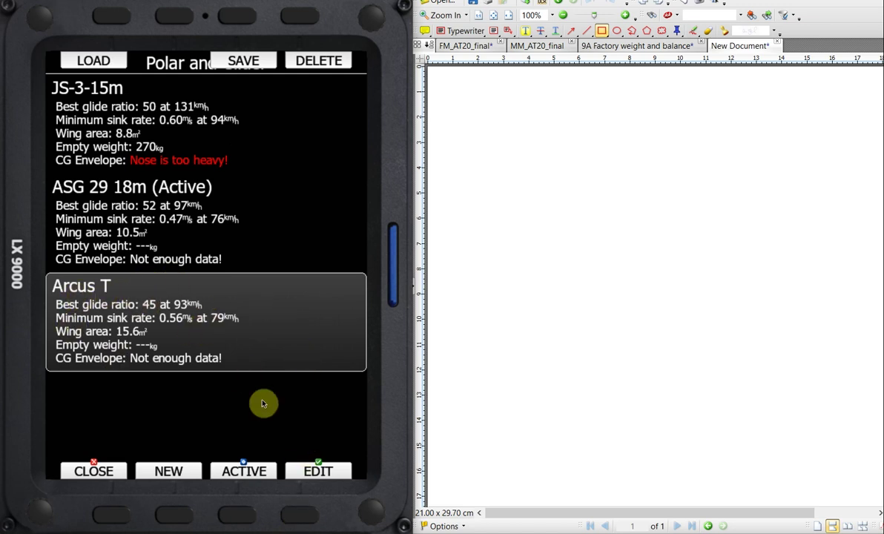
Step: Open the Arcus T's weight and balance setup and examine the factory report for empty mass and centre of gravity
left_click(304, 519)
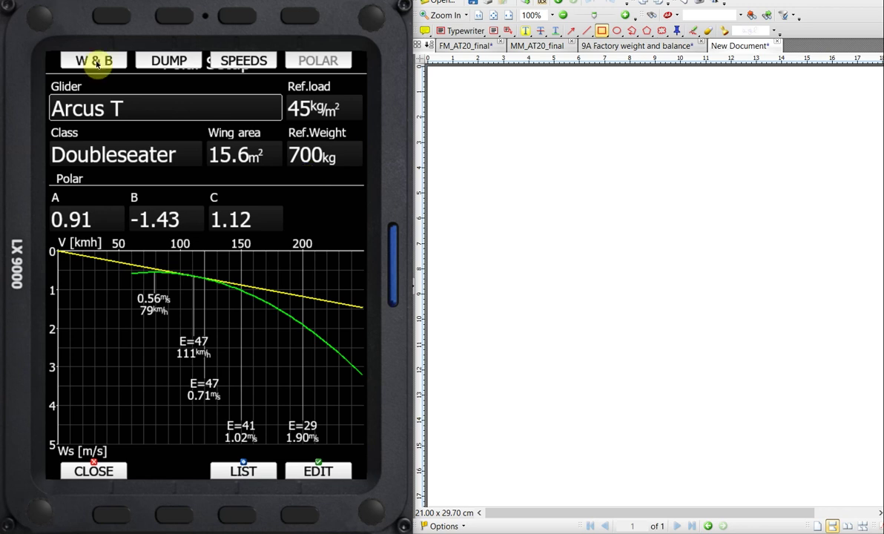
left_click(112, 14)
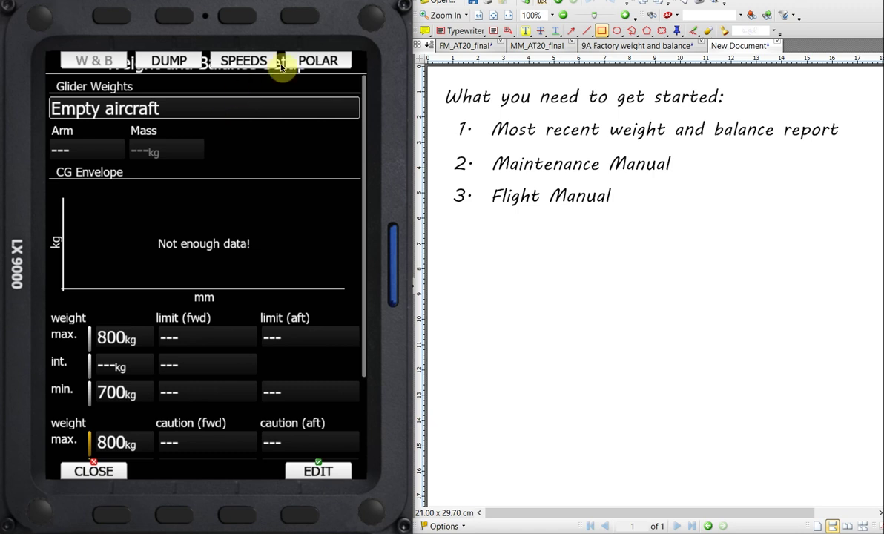
left_click(613, 45)
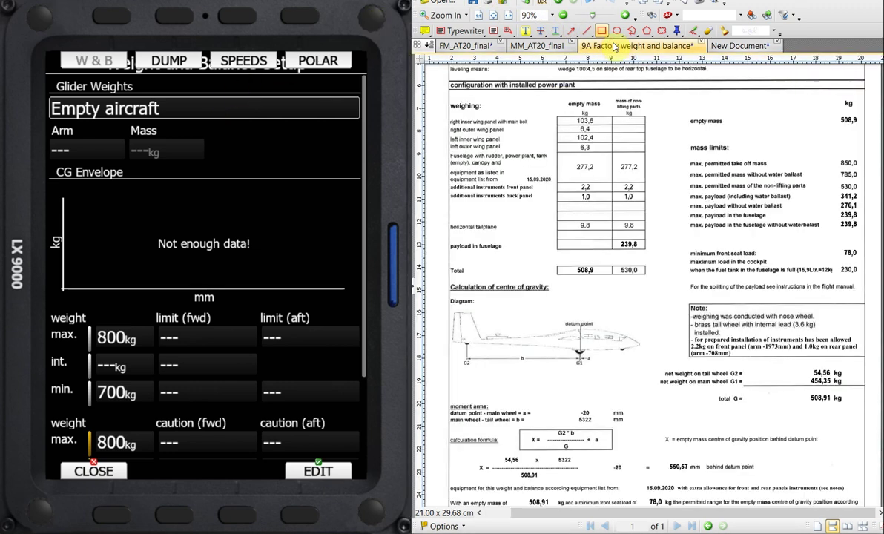
scroll(681, 118, "up", 3)
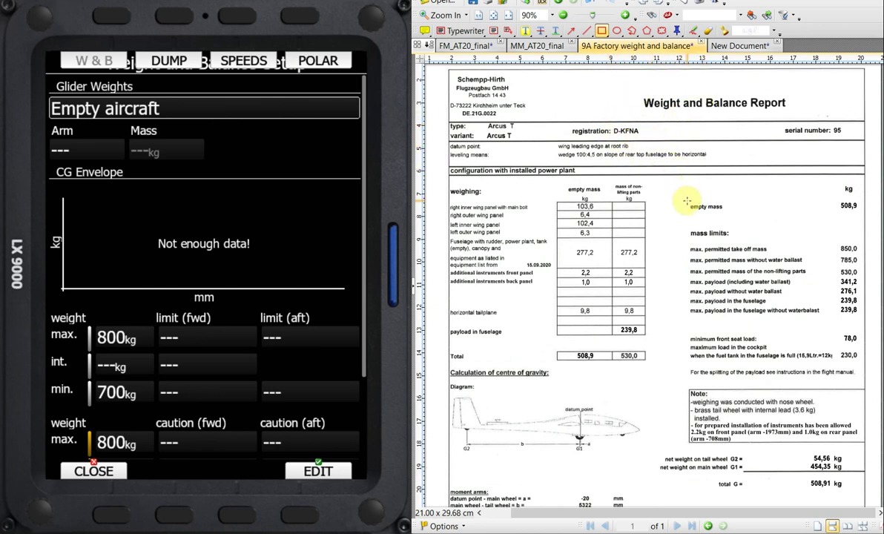
scroll(684, 195, "down", 2)
scroll(684, 194, "down", 1)
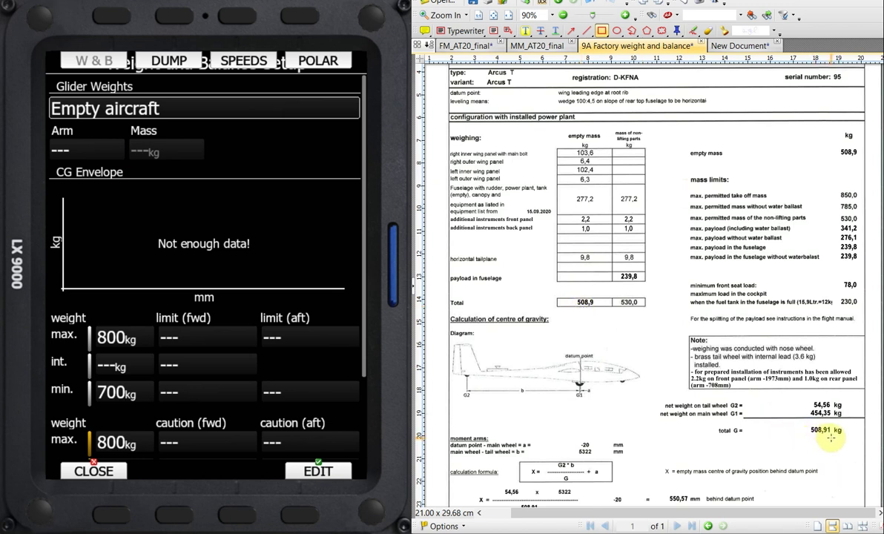
scroll(795, 439, "down", 3)
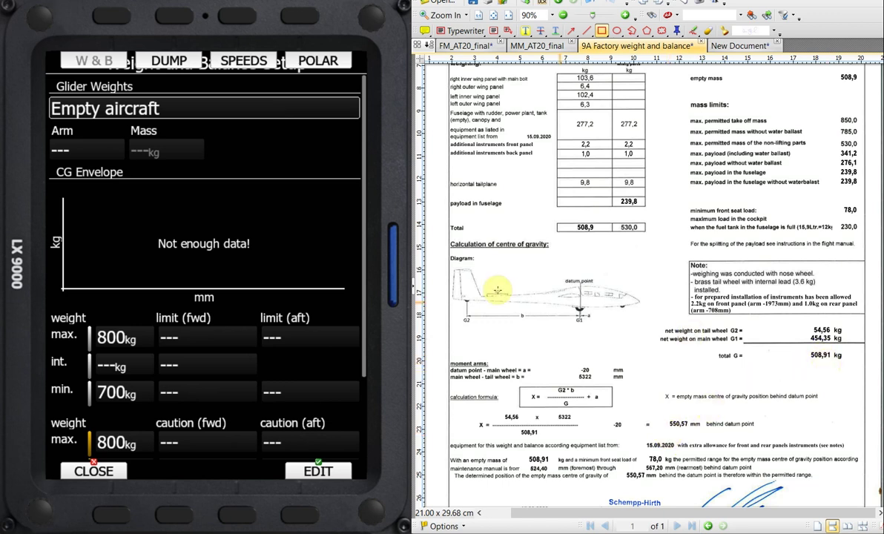
Step: Set the empty aircraft arm to 551 mm
left_click(95, 156)
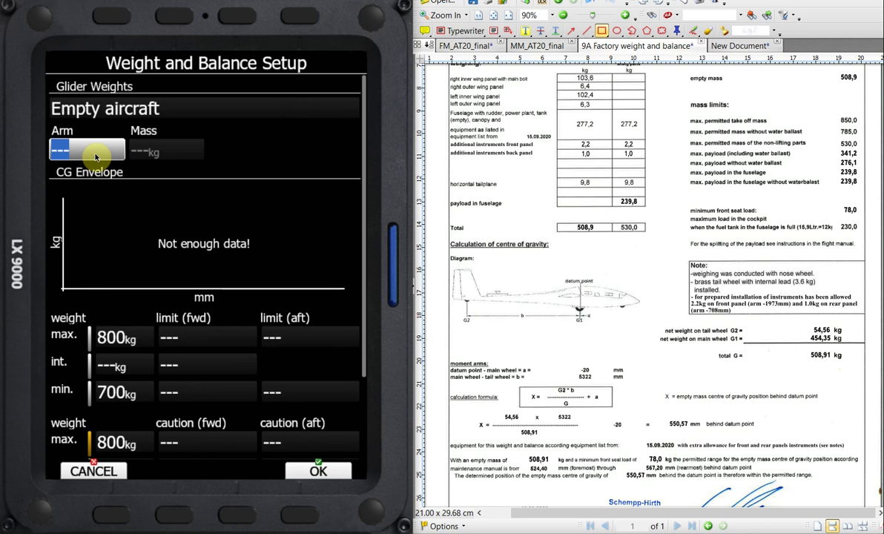
scroll(95, 156, "up", 5)
scroll(95, 156, "up", 2)
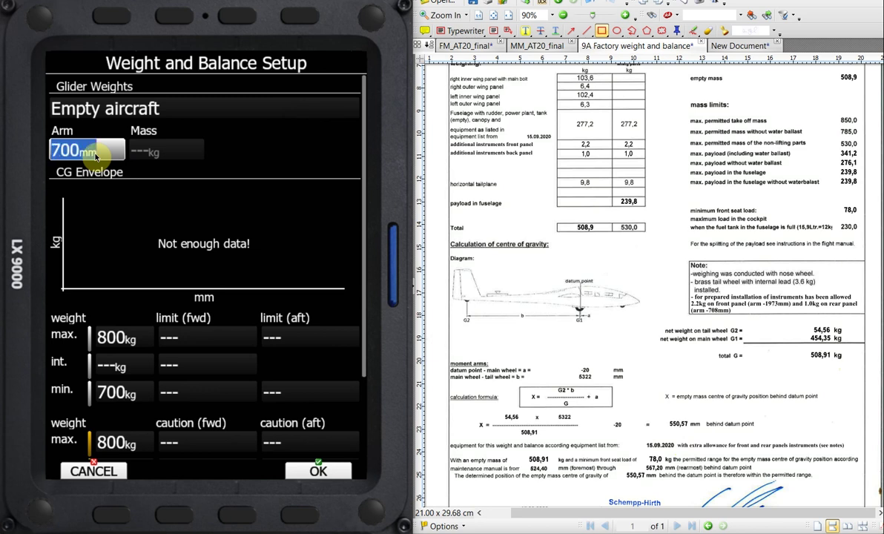
scroll(95, 156, "down", 2)
scroll(95, 156, "up", 20)
scroll(95, 156, "up", 20)
Step: Set the empty aircraft mass to 510 kg
left_click(145, 153)
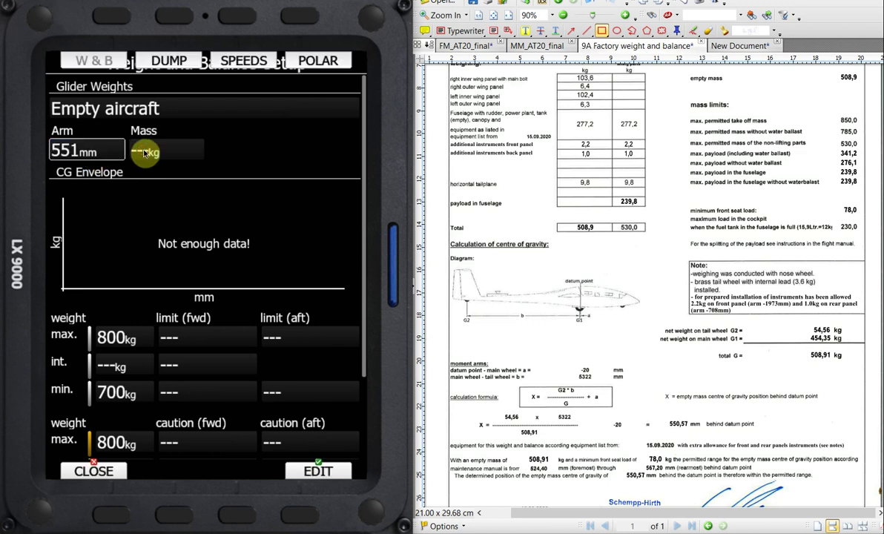
scroll(145, 151, "up", 1)
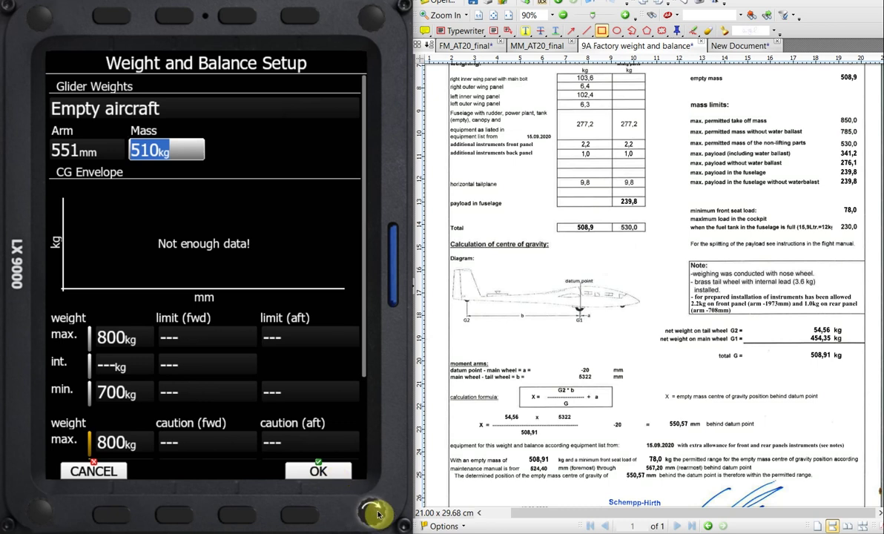
scroll(376, 514, "up", 1)
scroll(367, 515, "down", 1)
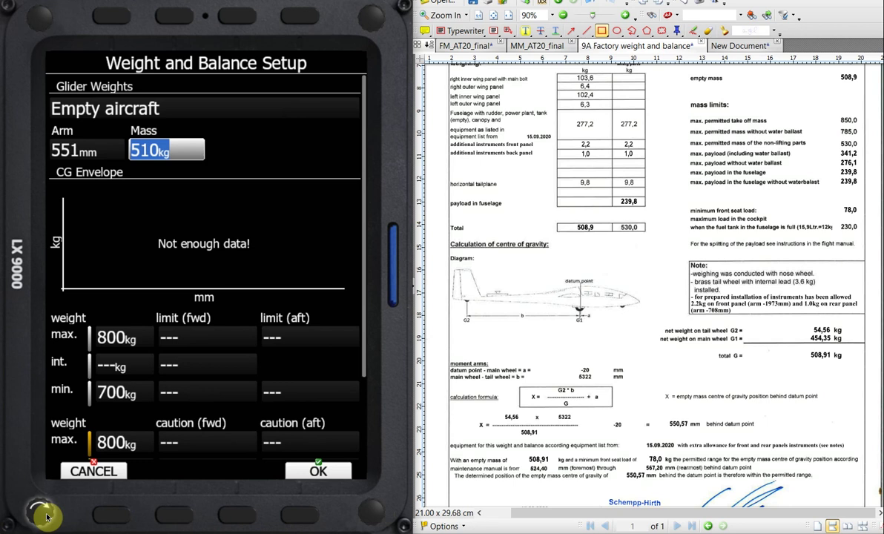
scroll(46, 517, "up", 2)
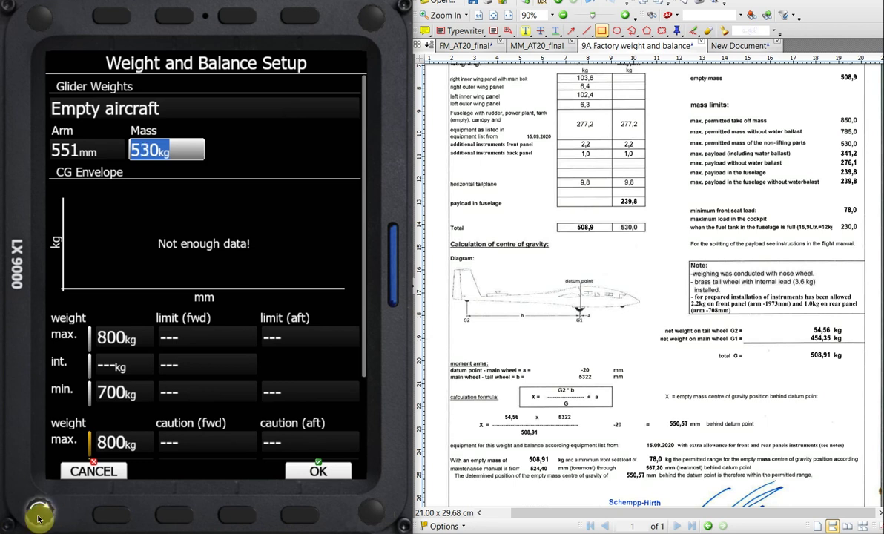
scroll(32, 519, "down", 2)
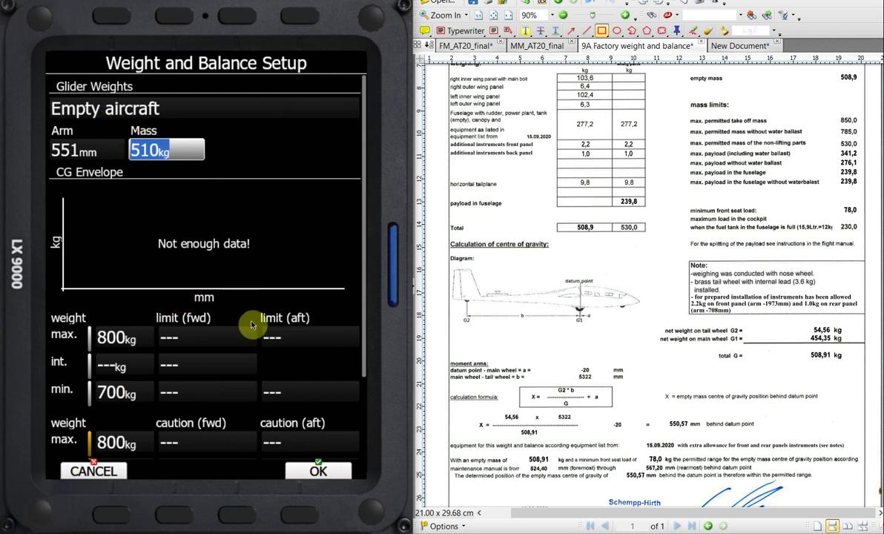
Step: Switch the glider weight entry to Pilot + parachute and set its arm to -4000 mm
left_click(273, 104)
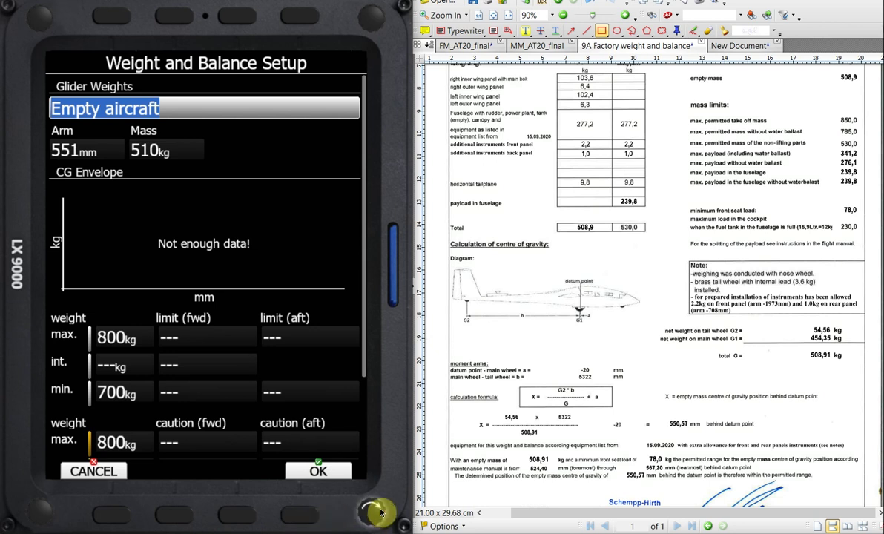
scroll(379, 512, "down", 1)
scroll(379, 512, "down", 1)
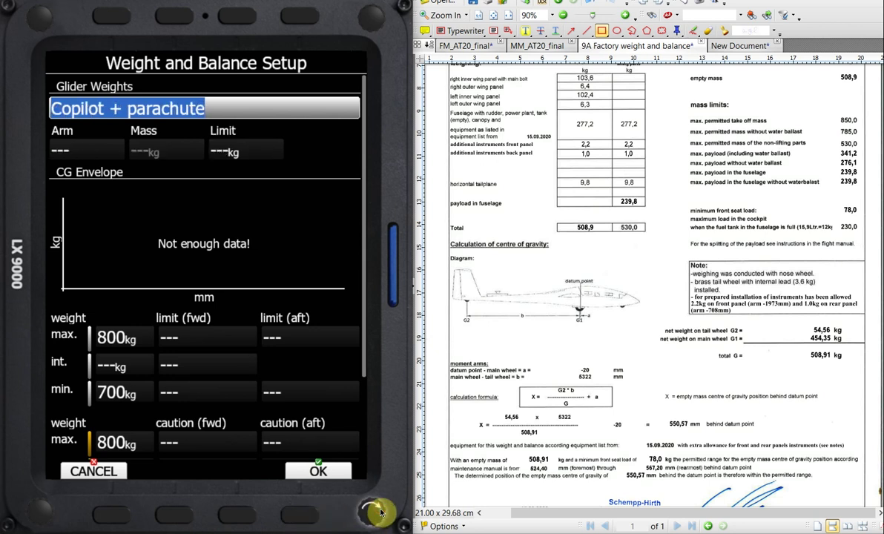
scroll(379, 512, "down", 1)
scroll(379, 511, "up", 3)
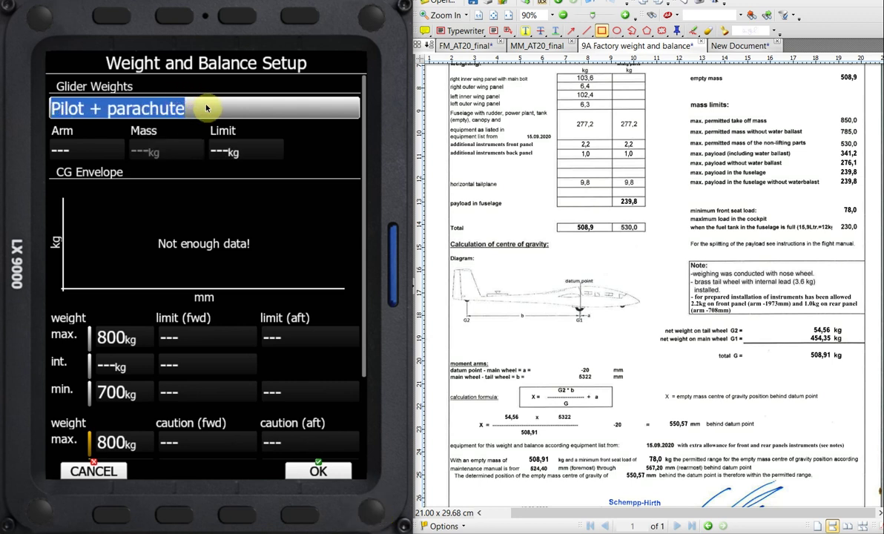
left_click(71, 150)
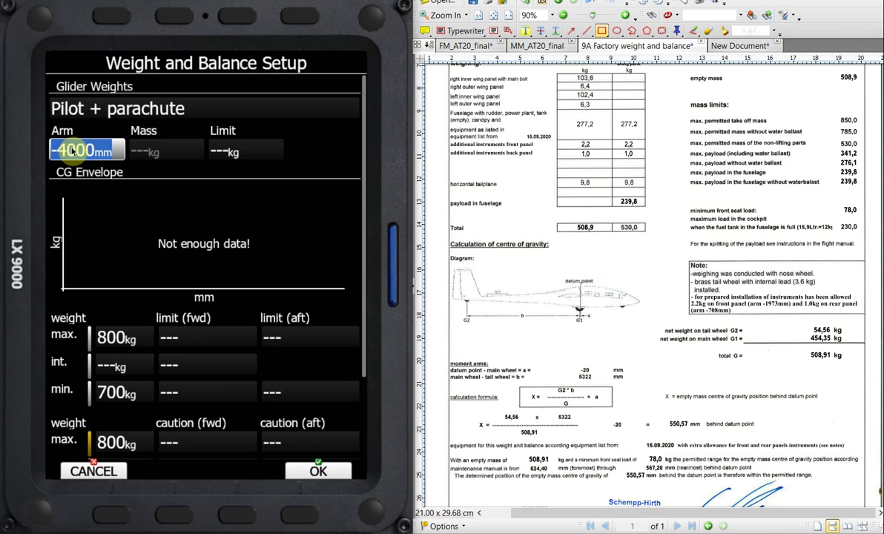
Step: Go to page 70 of the Arcus T maintenance manual and examine the lever arms table for the pilot seat positions
key("ctrl+shift+Tab")
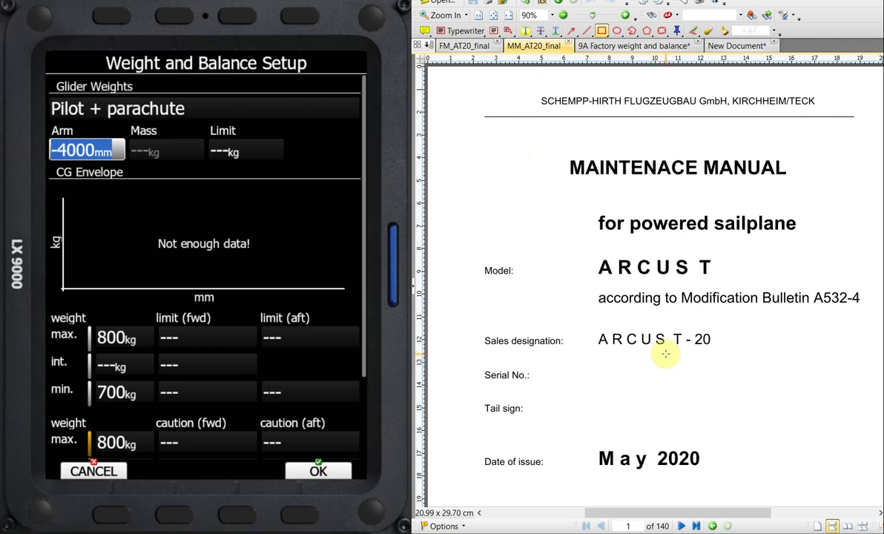
scroll(670, 373, "down", 20)
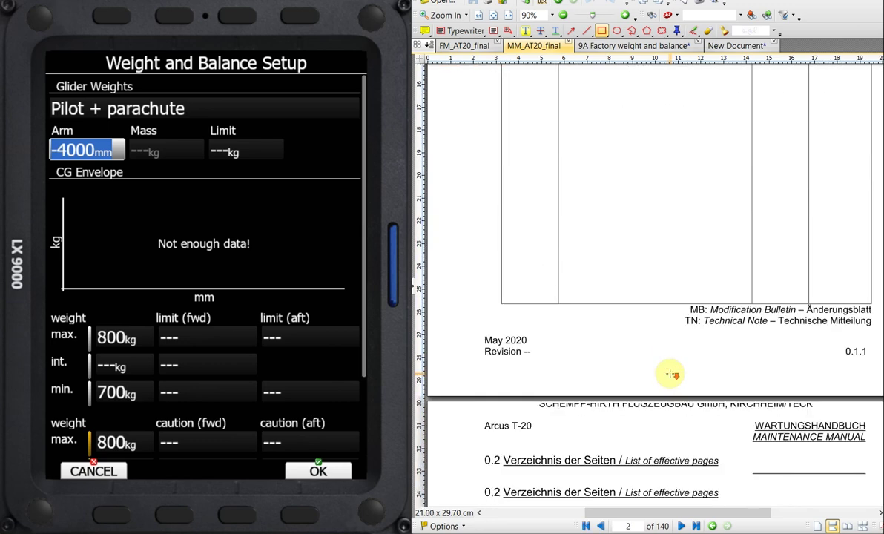
scroll(670, 373, "down", 20)
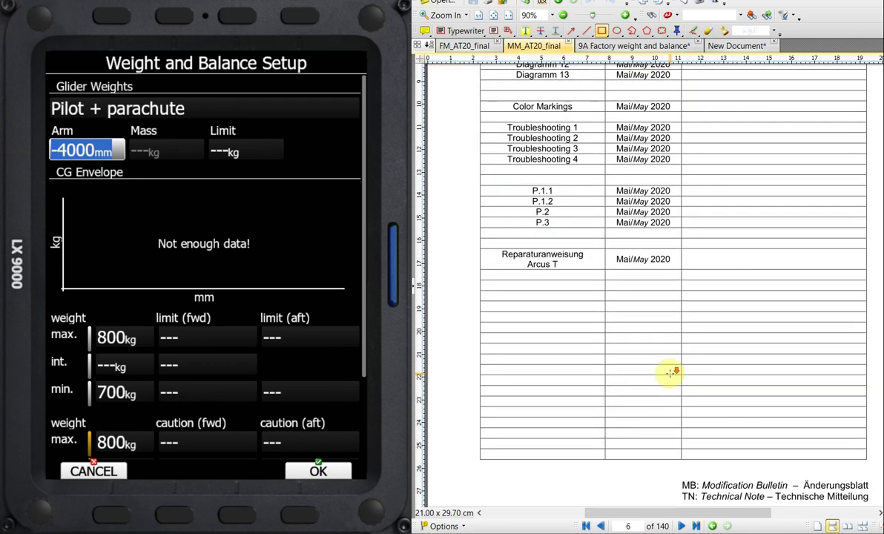
scroll(619, 374, "down", 1)
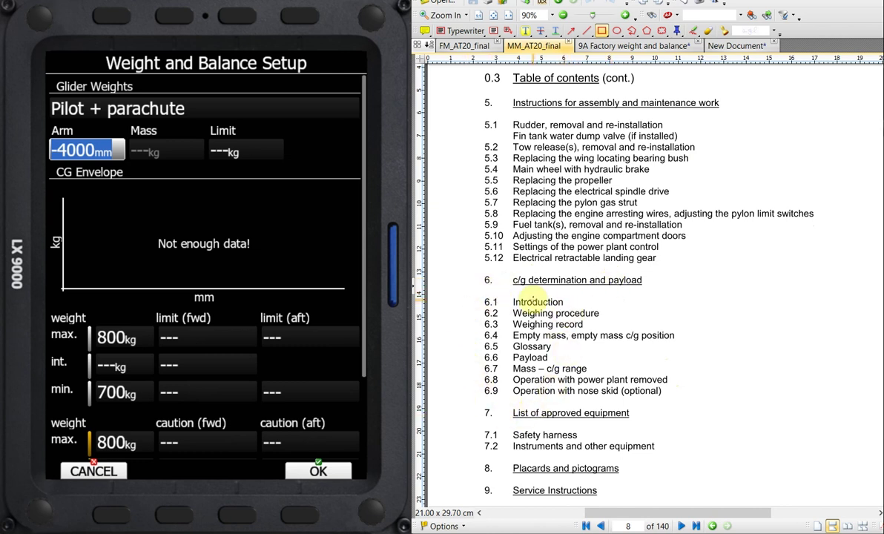
left_click(628, 526)
type("70")
key("Return")
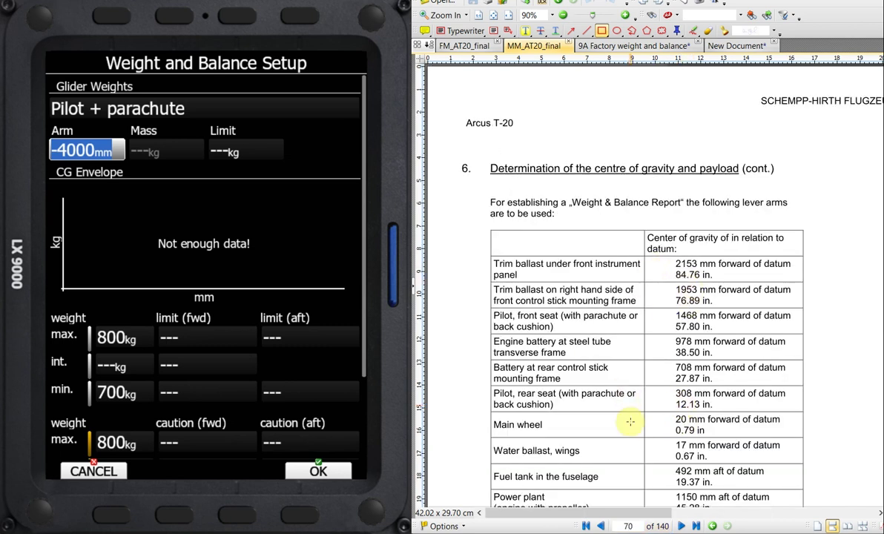
scroll(594, 400, "down", 2)
scroll(632, 421, "down", 4)
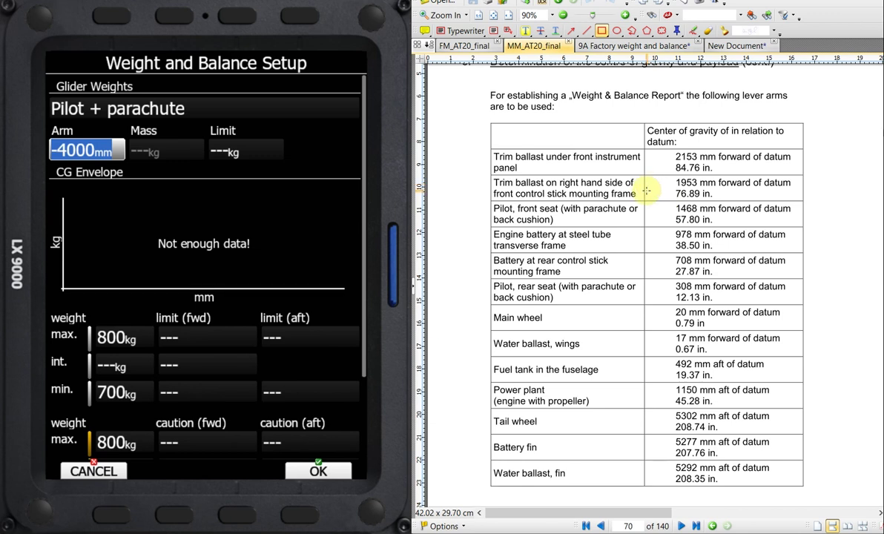
Step: Close the weight and balance setup, confirming the empty weight and arm come from the latest report, and return to the Setup page
left_click(294, 519)
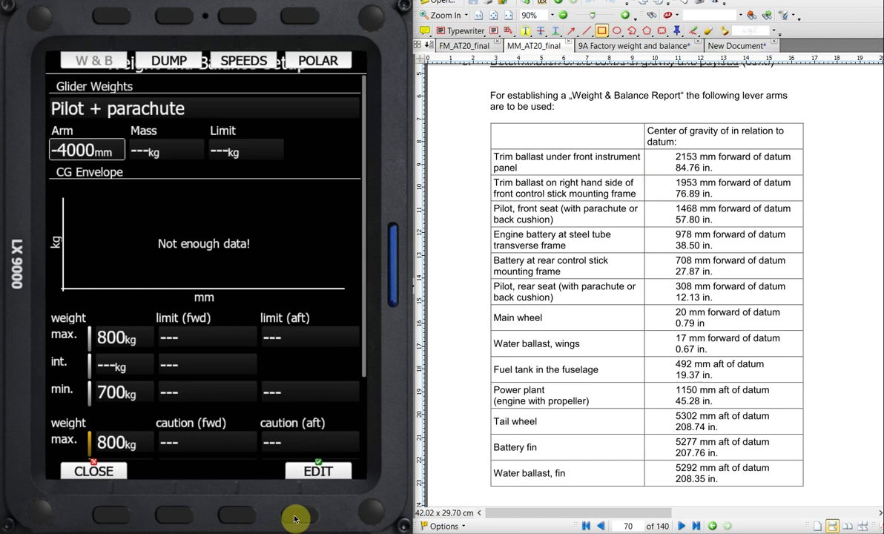
left_click(114, 517)
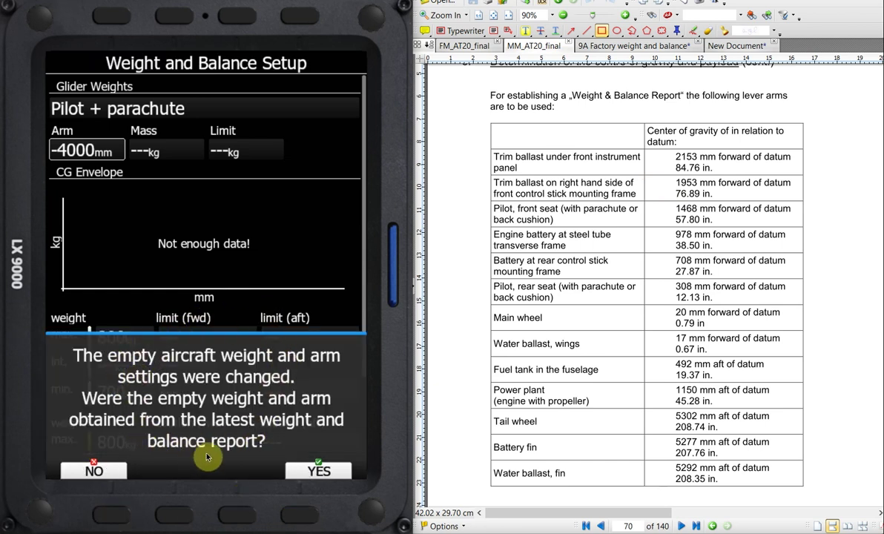
left_click(297, 517)
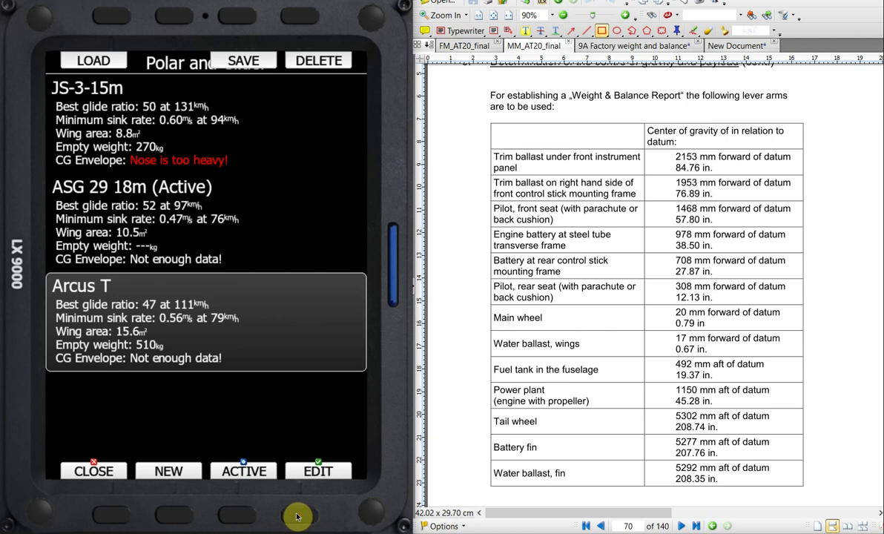
left_click(108, 519)
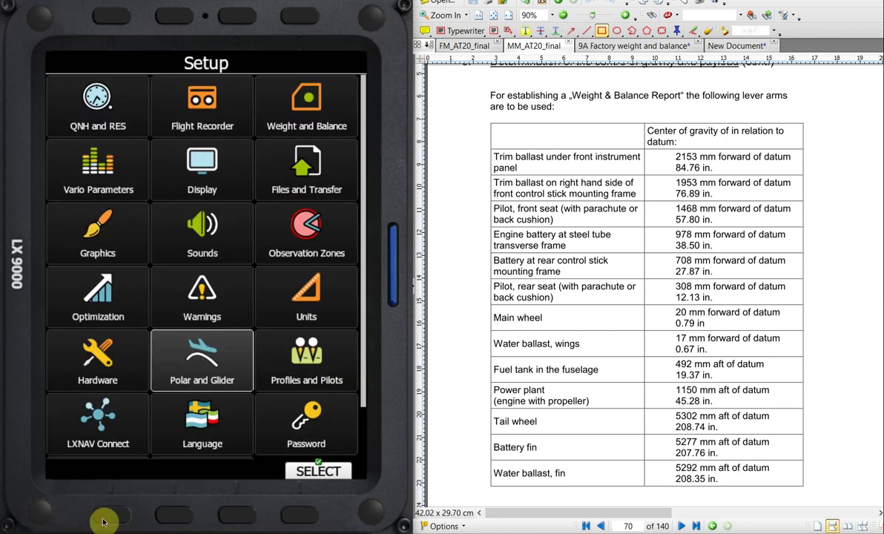
Step: Review the CG input mode choices in the Units setup, keep it on mm, and return to Setup
left_click(300, 297)
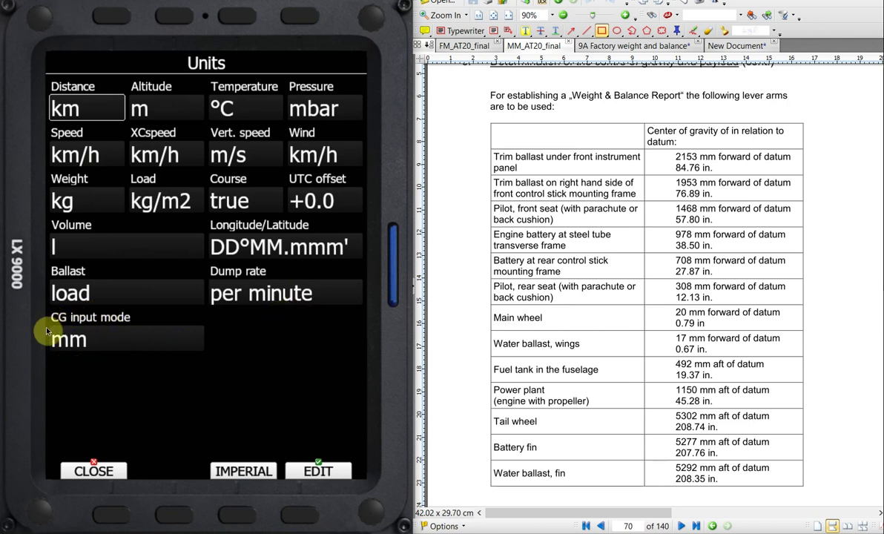
left_click(102, 341)
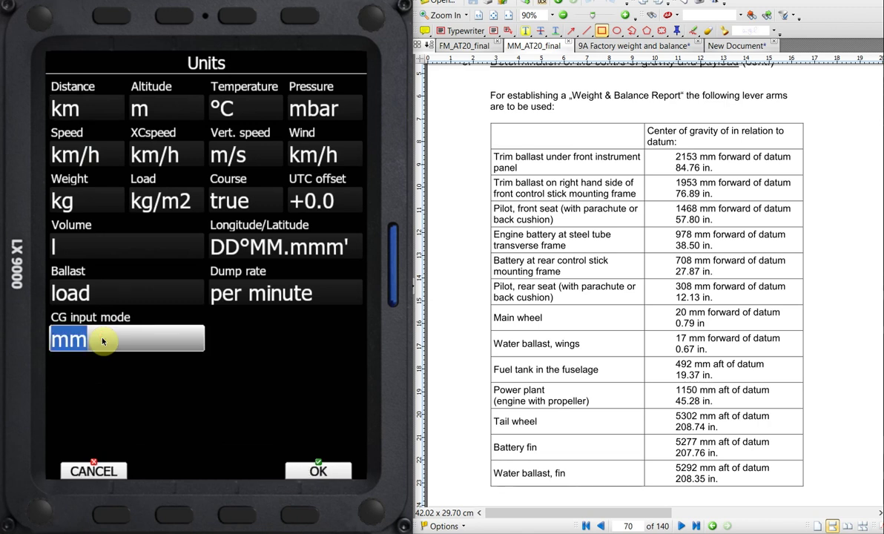
scroll(102, 340, "down", 1)
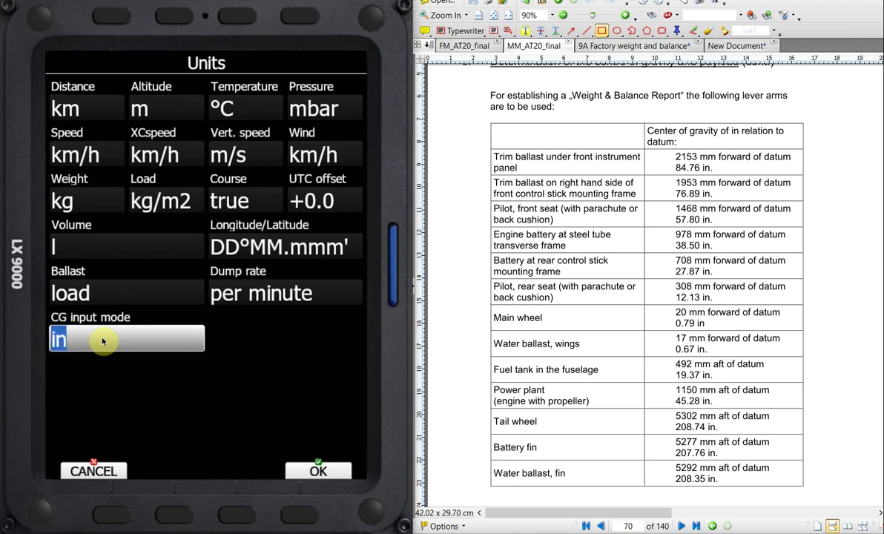
scroll(103, 341, "up", 2)
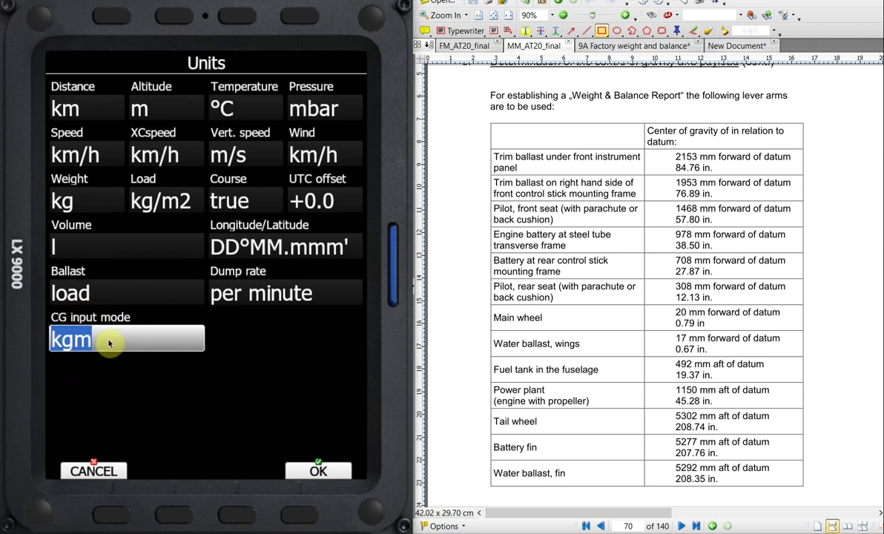
scroll(108, 343, "down", 1)
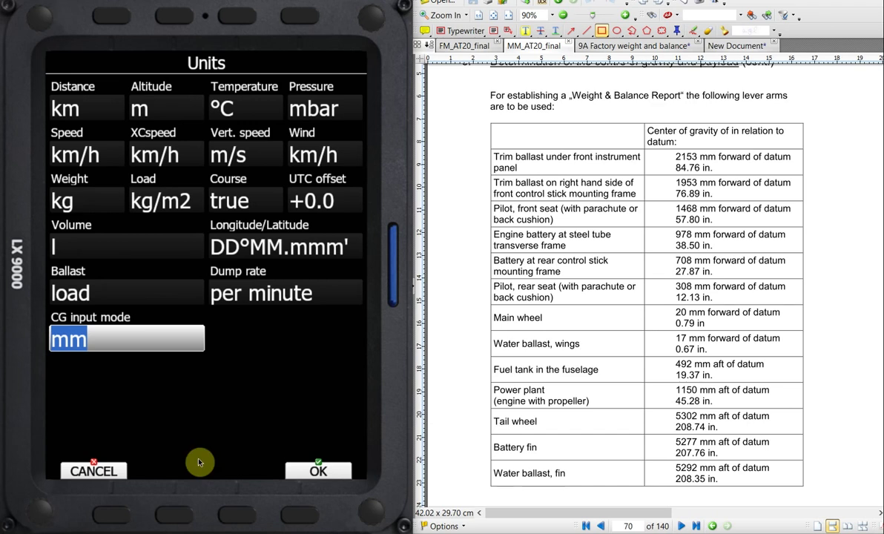
left_click(297, 515)
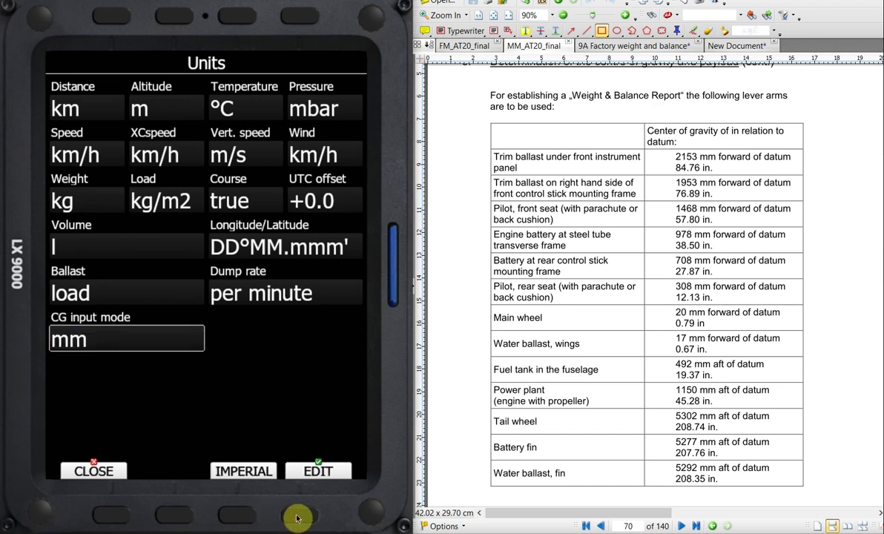
left_click(120, 523)
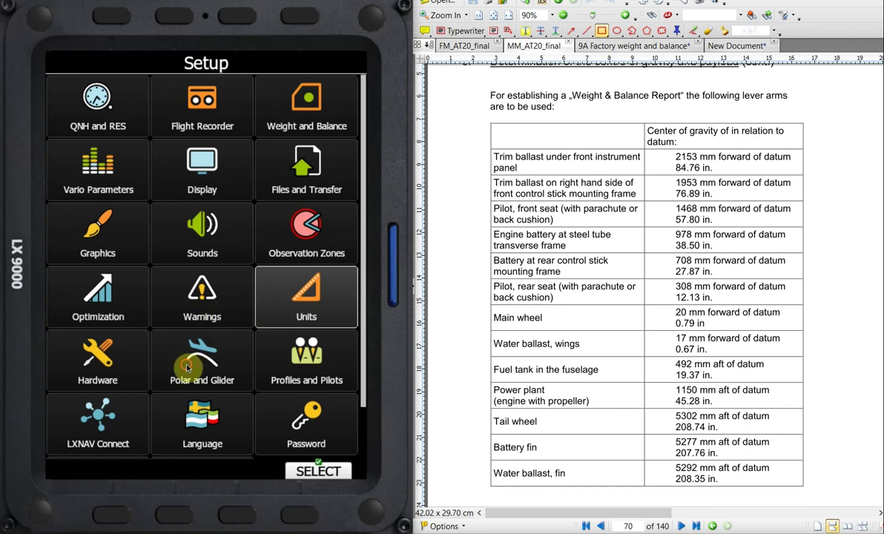
Step: Reopen the Arcus T weight and balance setup and set the Pilot + parachute arm to -2153 mm
left_click(175, 342)
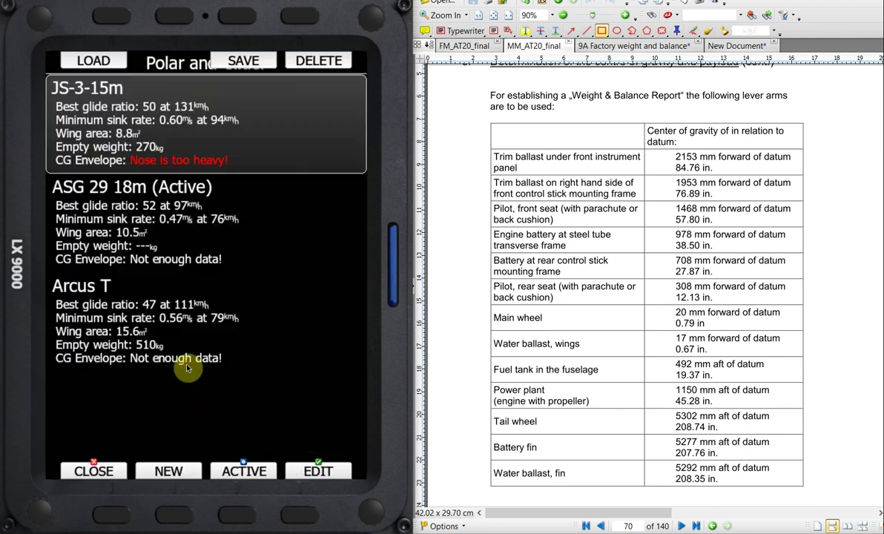
left_click(169, 318)
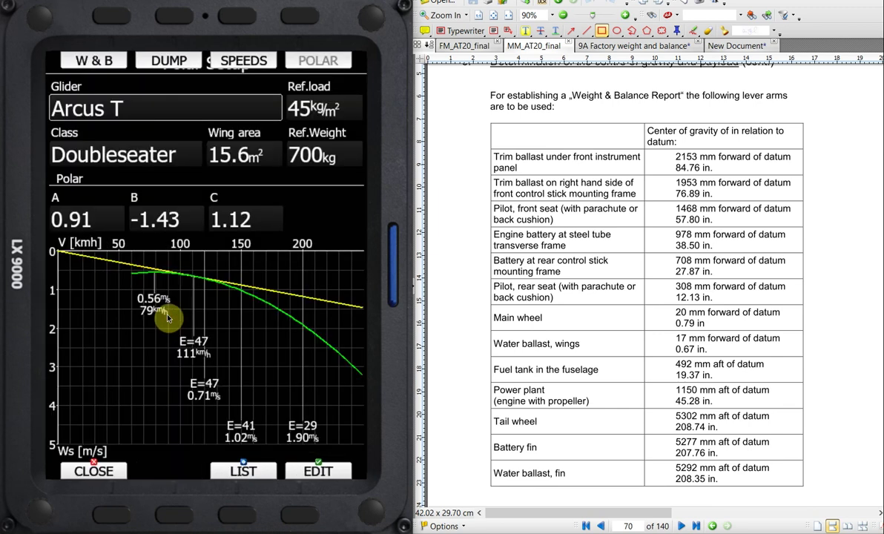
left_click(96, 63)
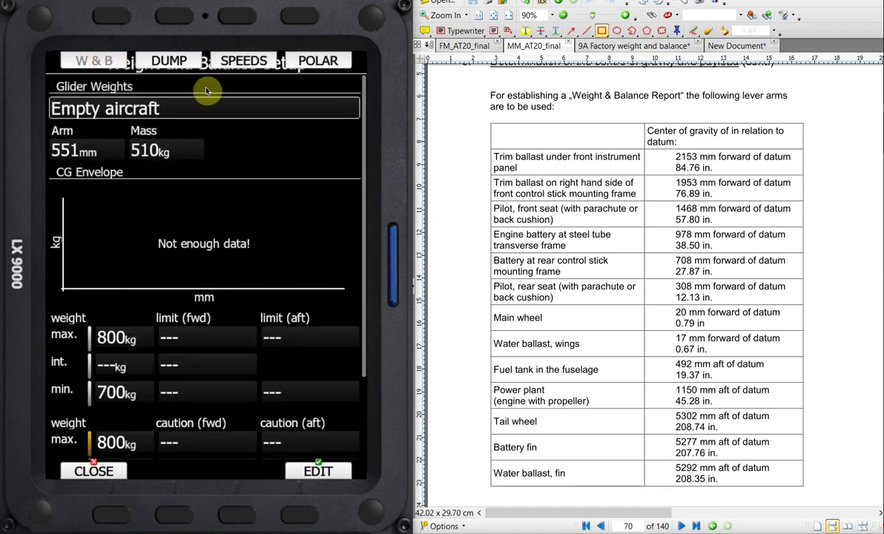
left_click(287, 106)
scroll(286, 108, "down", 1)
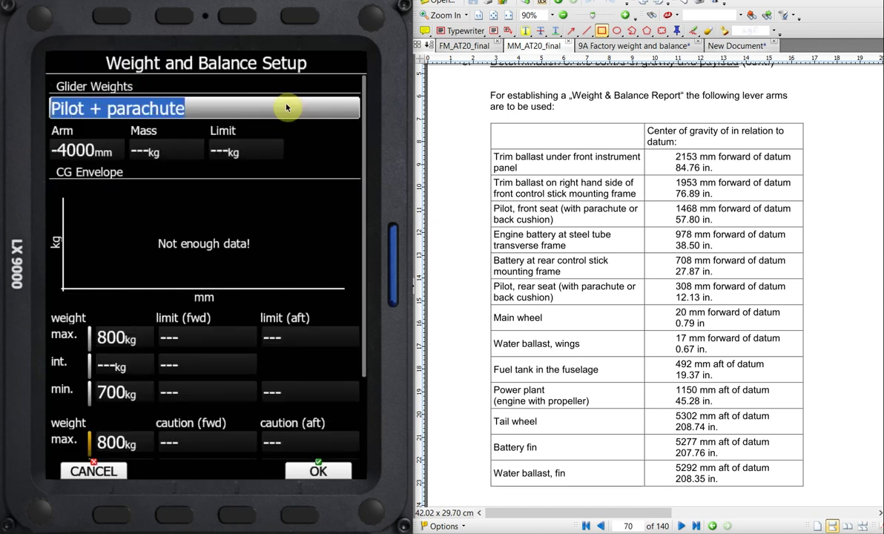
left_click(88, 150)
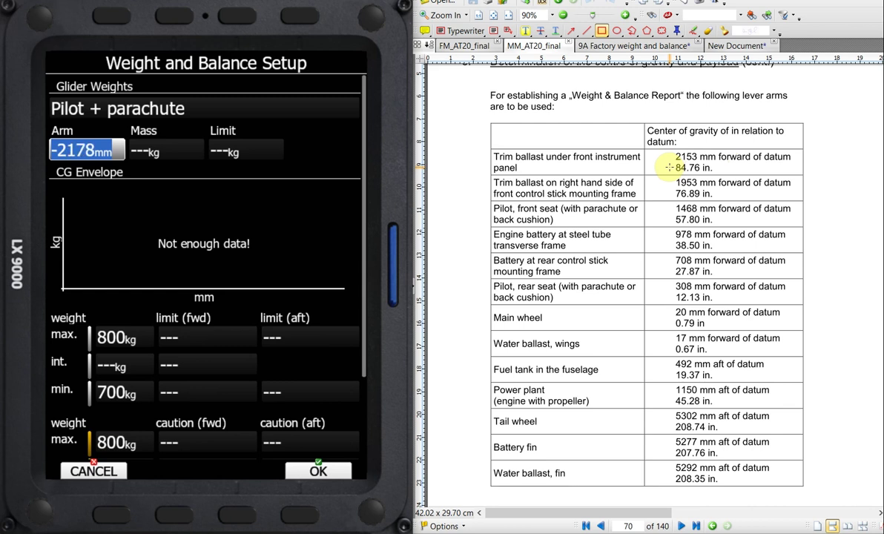
Step: Set the Pilot + parachute mass to 0 kg and its limit to 115 kg
left_click(151, 157)
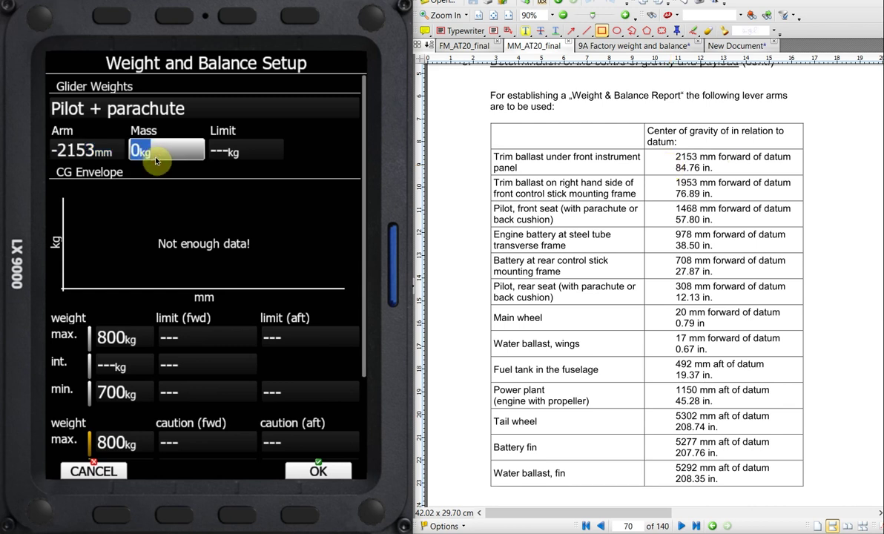
left_click(221, 152)
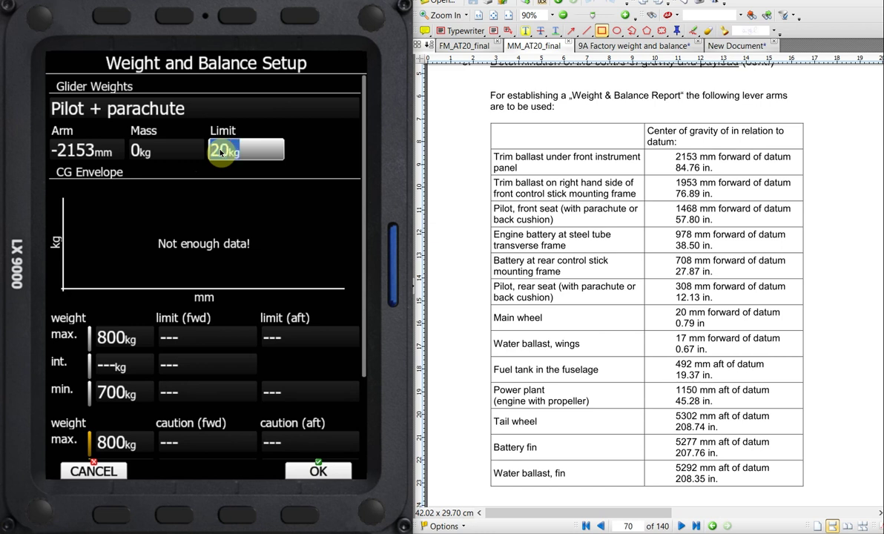
type("100")
type("115")
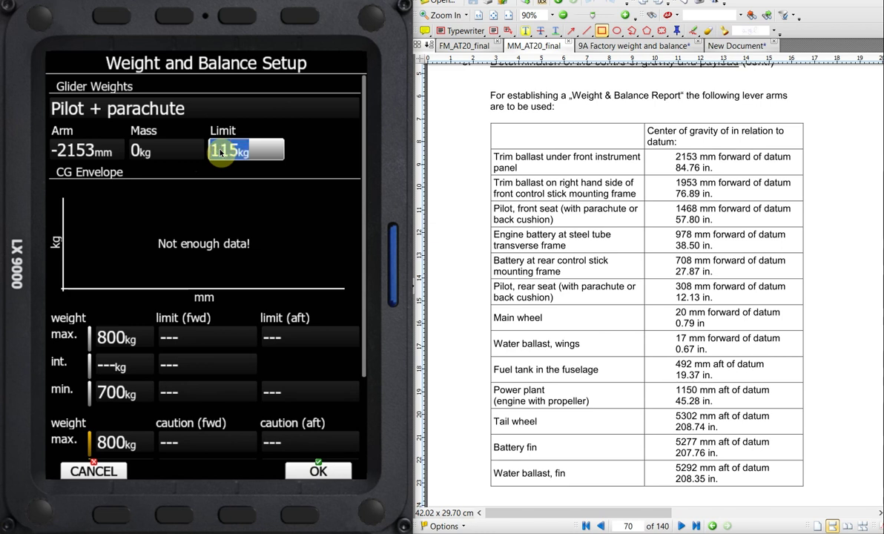
key("Return")
Step: Switch the glider weight entry to Copilot + parachute and set its arm to -308 mm and its limit to 115 kg
left_click(305, 107)
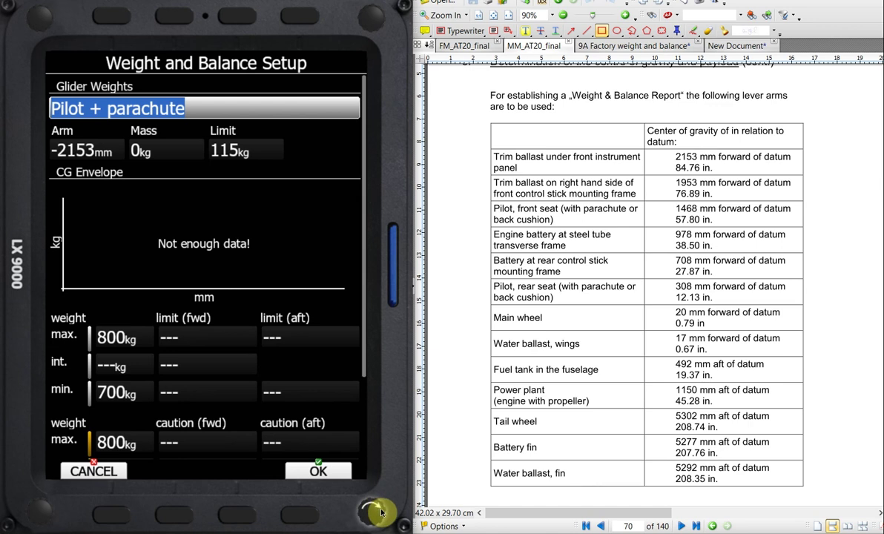
scroll(380, 512, "down", 1)
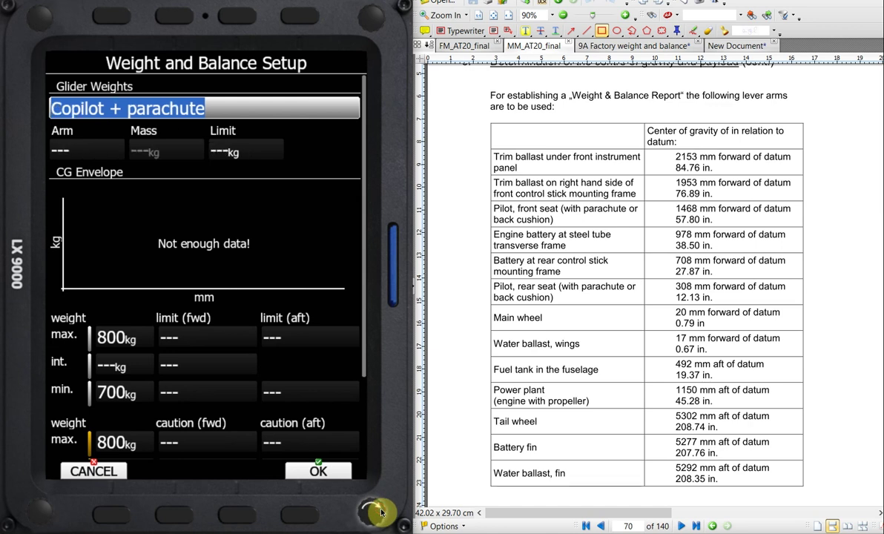
left_click(81, 152)
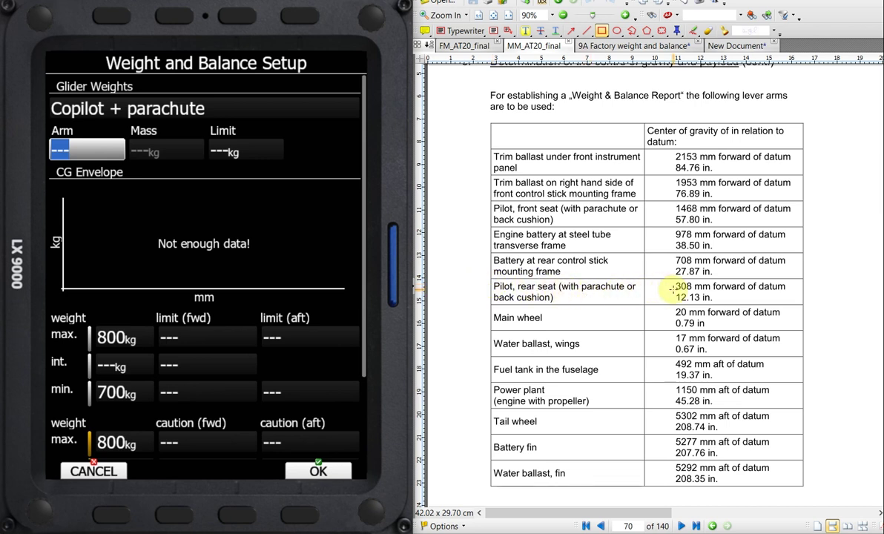
key("Down")
key("Down")
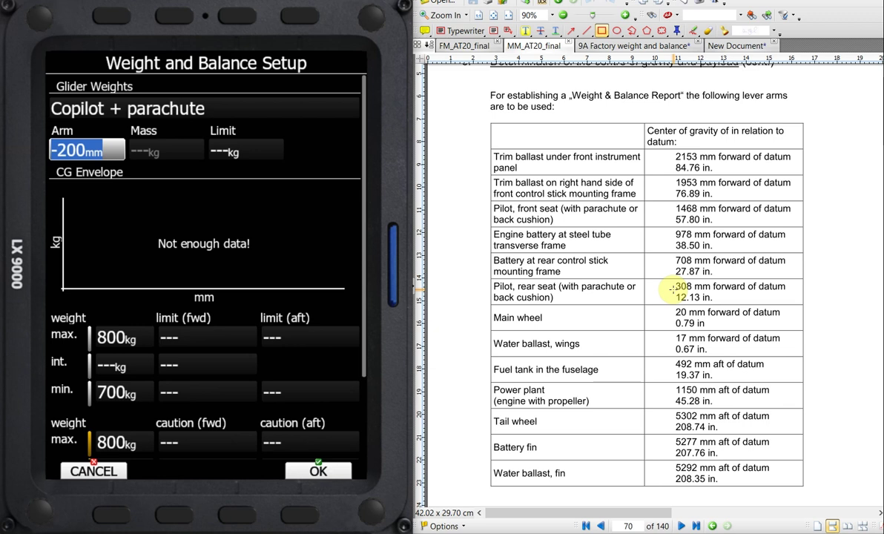
key("Left")
key("Left")
key("Left")
key("Left")
key("Left")
key("Left")
key("Left")
key("Left")
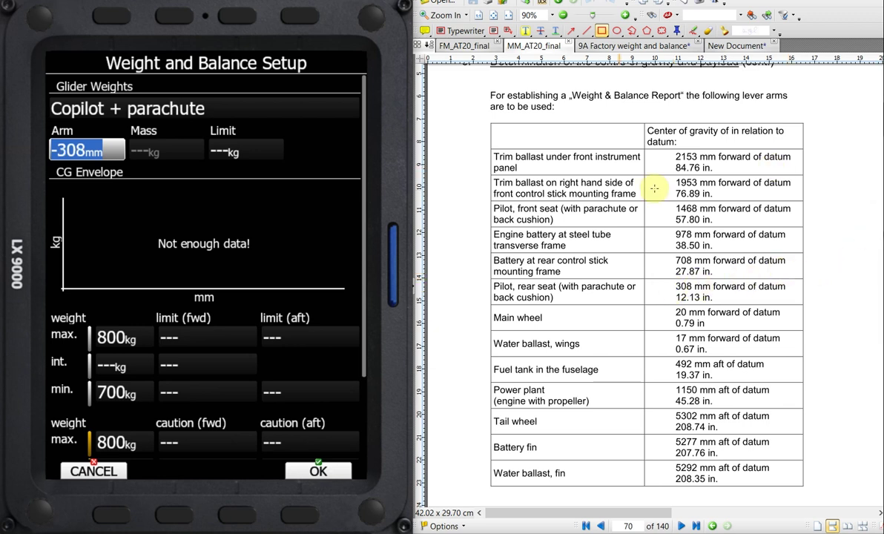
left_click(223, 152)
type("115")
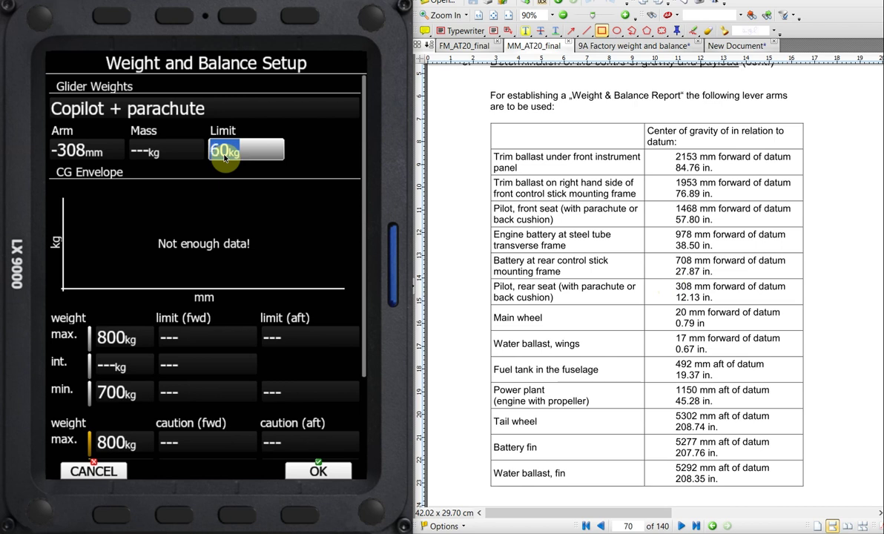
Step: Switch the glider weight entry to Water ballast main and set its arm to -17 mm and its limit to 170 l
left_click(303, 114)
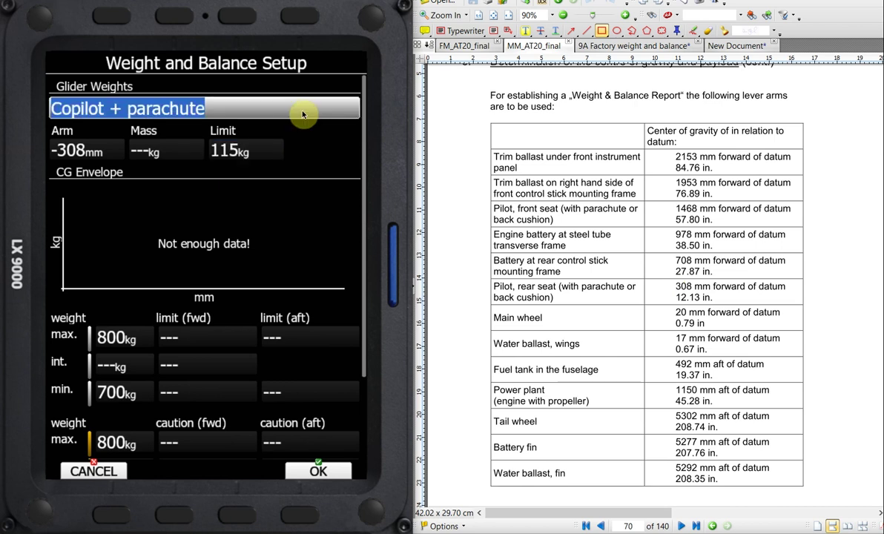
scroll(303, 113, "down", 1)
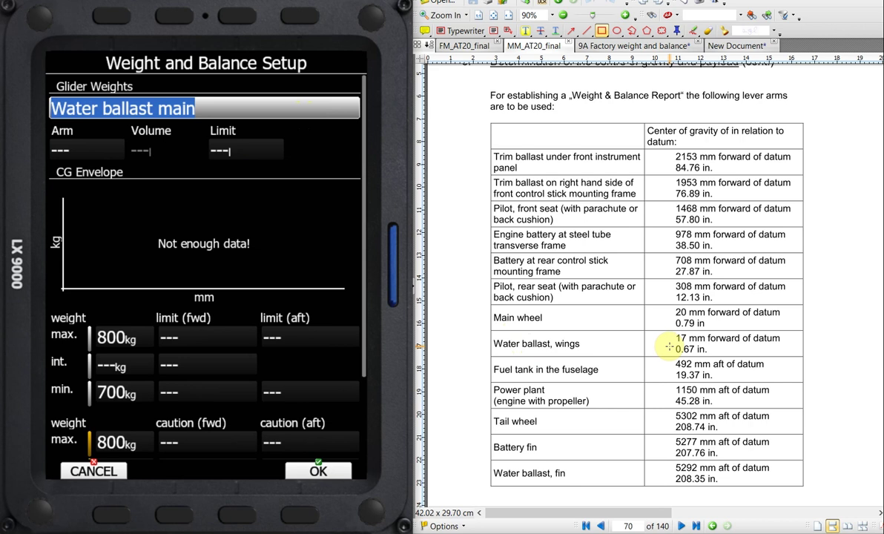
left_click(91, 161)
type("-17mm")
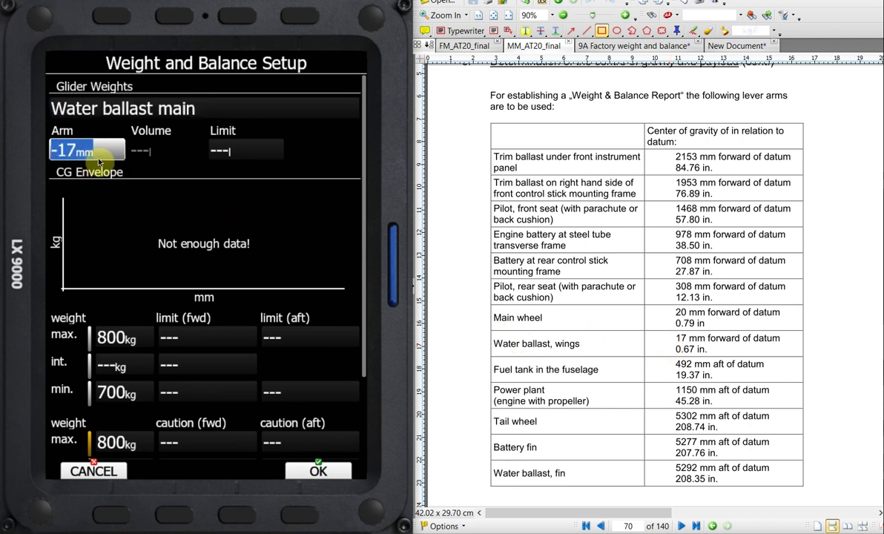
left_click(211, 153)
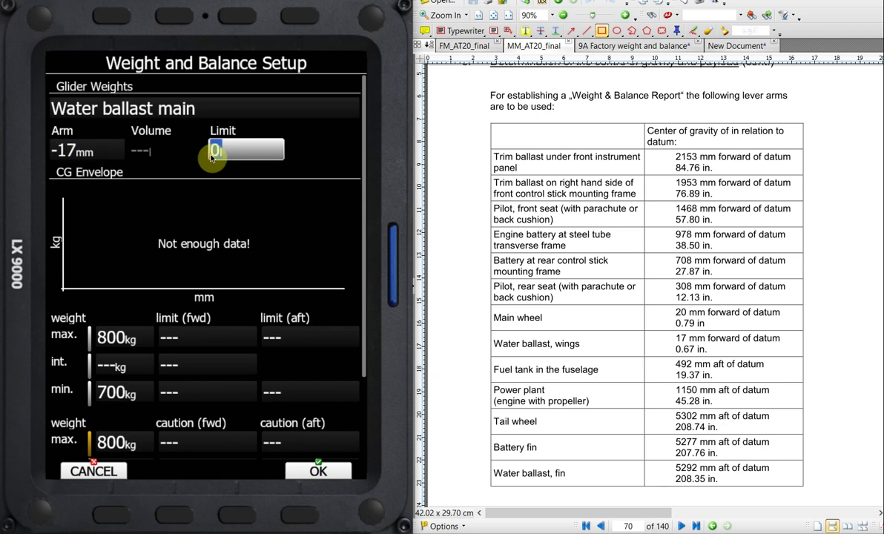
type("10")
scroll(211, 155, "up", 1)
scroll(211, 157, "up", 12)
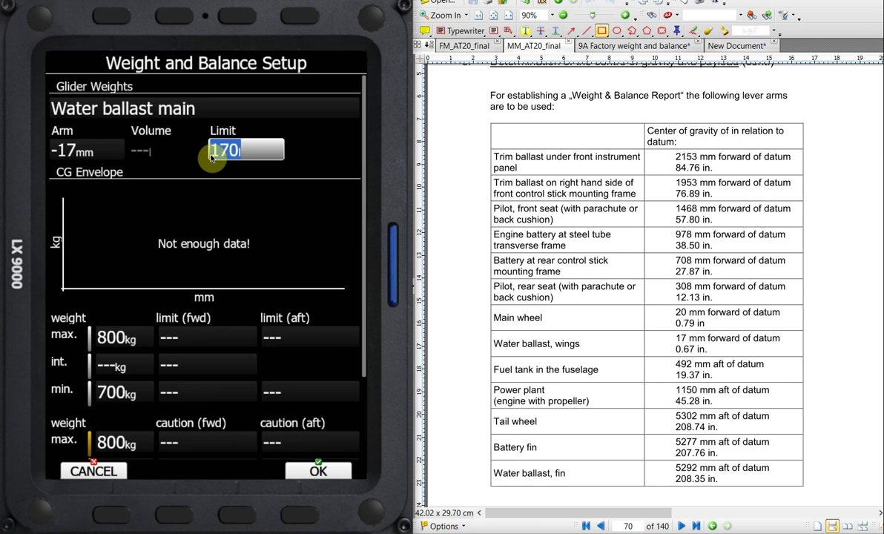
Step: Switch the glider weight entry to Expendable tail tank, set its arm to 5292 mm and adjust its volume limit
left_click(305, 109)
scroll(304, 109, "down", 1)
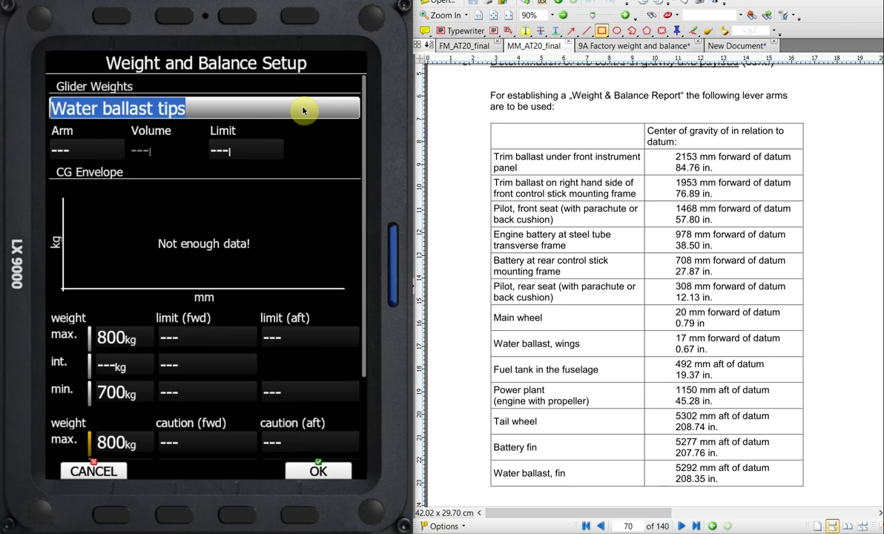
scroll(302, 111, "down", 1)
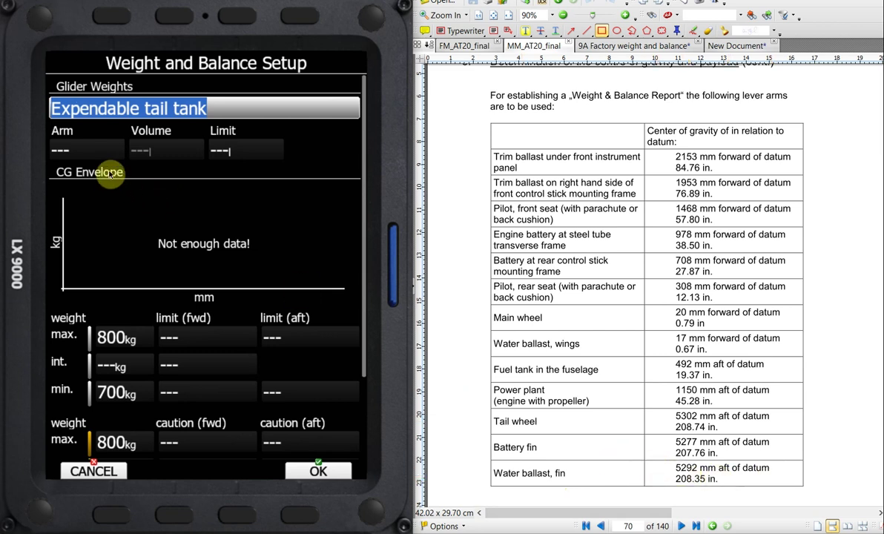
left_click(92, 149)
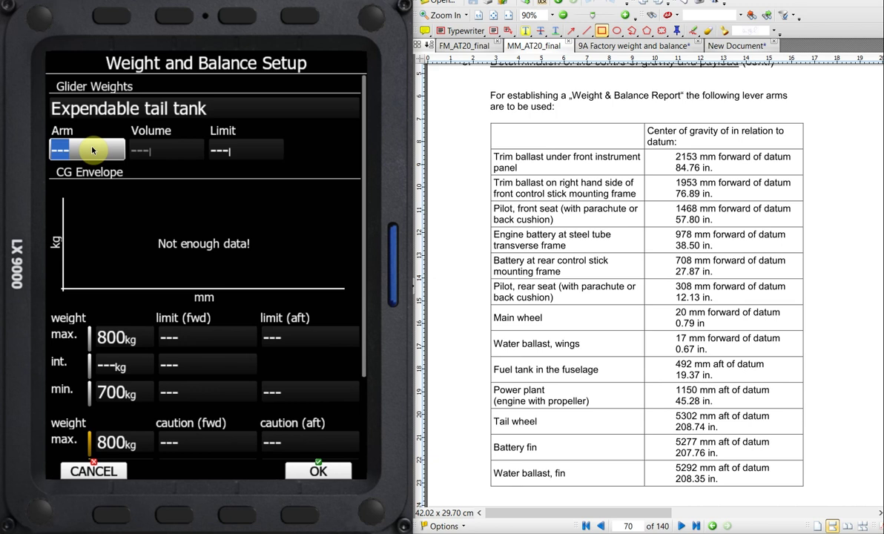
type("5292mm")
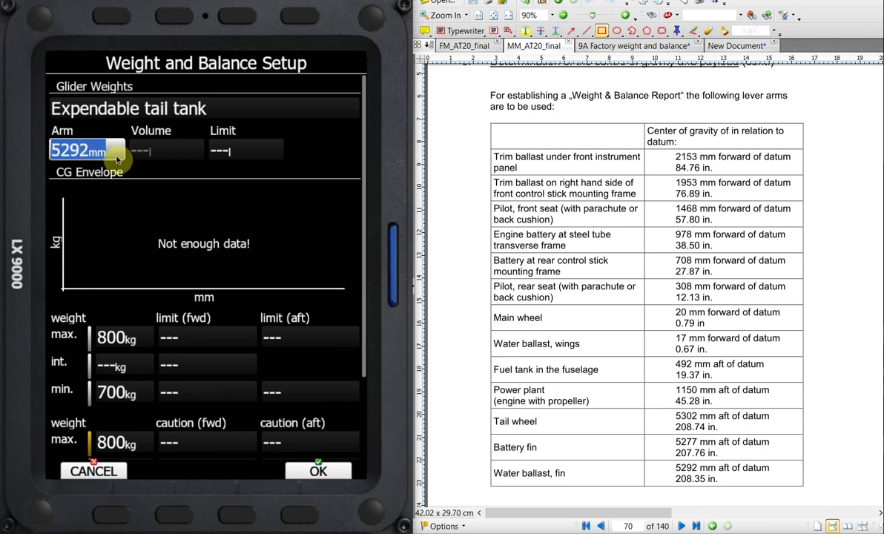
left_click(216, 152)
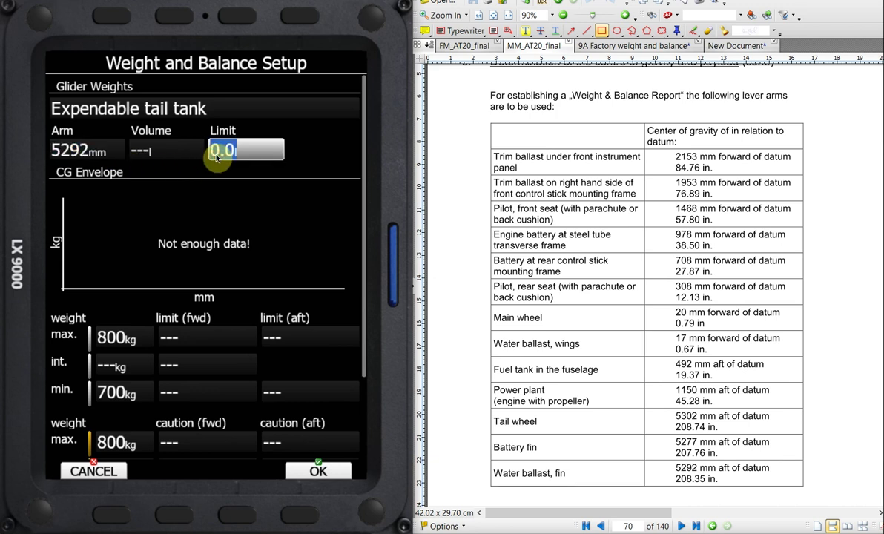
type("10")
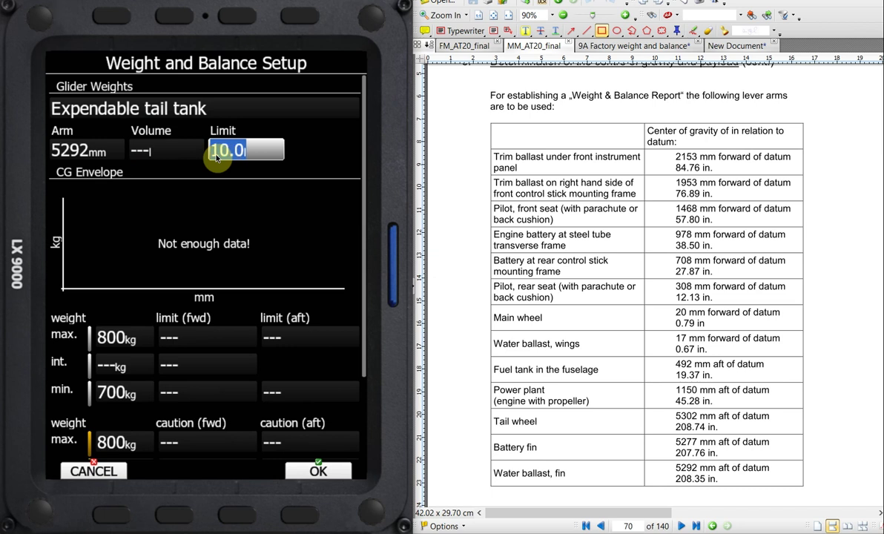
scroll(215, 157, "up", 16)
scroll(216, 157, "down", 4)
Step: Switch the glider weight entry to Fuel tank main and set its arm to 492 mm and its limit to 16 l
left_click(286, 111)
scroll(286, 111, "down", 1)
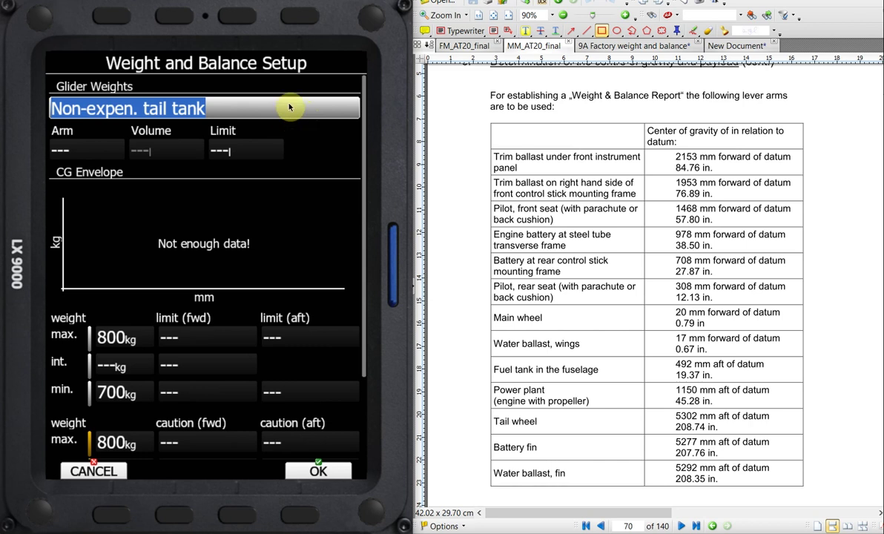
scroll(289, 107, "down", 1)
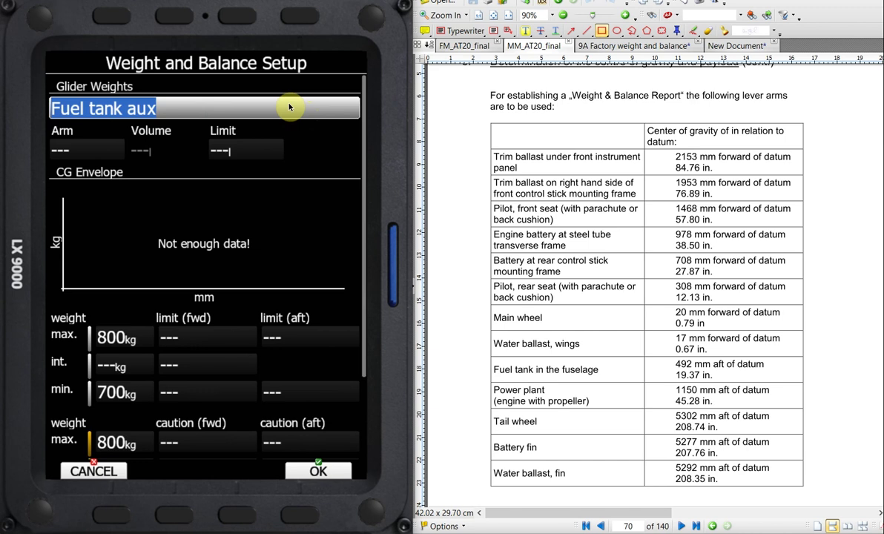
scroll(289, 108, "down", 1)
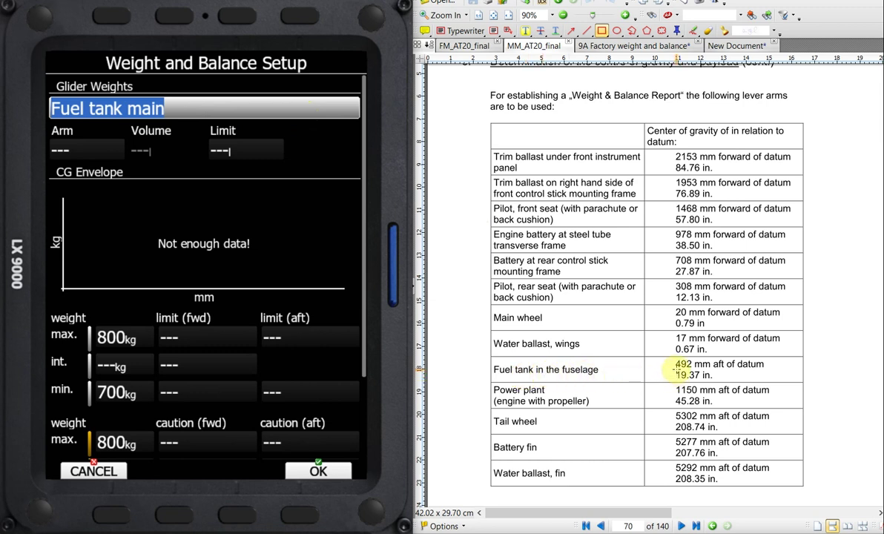
left_click(103, 151)
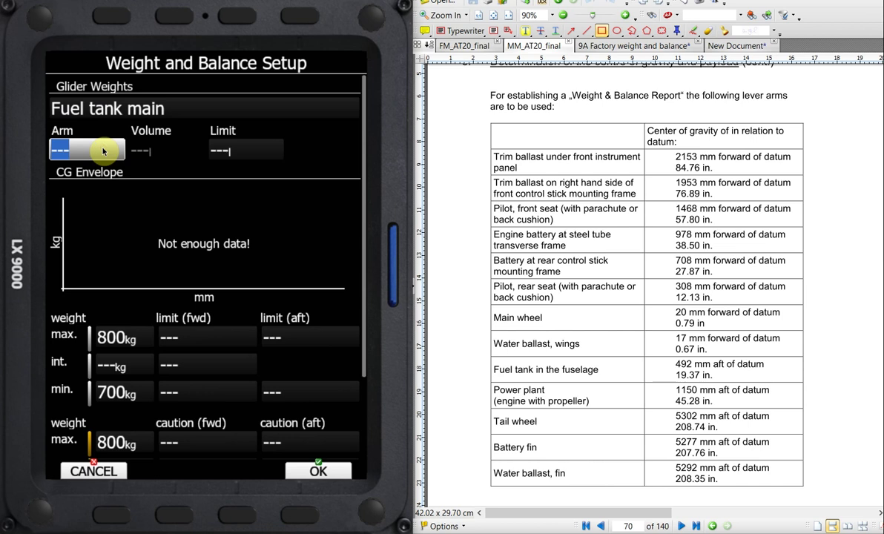
type("492")
left_click(219, 152)
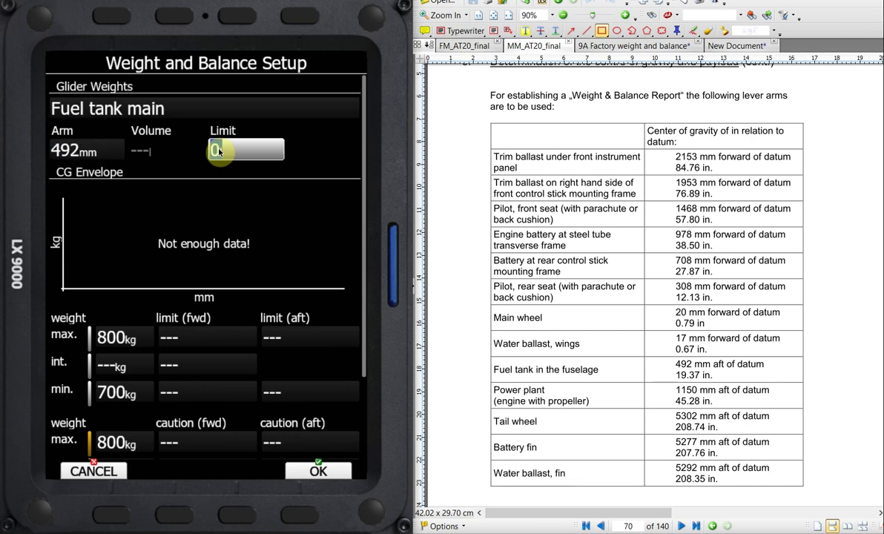
type("10")
type("16")
left_click_drag(220, 152, 246, 151)
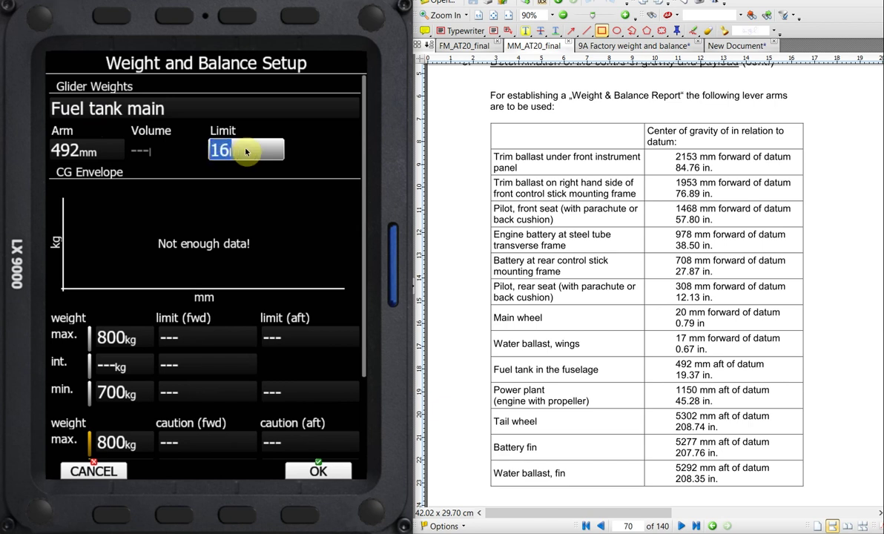
Step: Switch the glider weight entry to User defined, set its arm to -2253 mm and label it "Trim weights 3.7 kg"
left_click(279, 112)
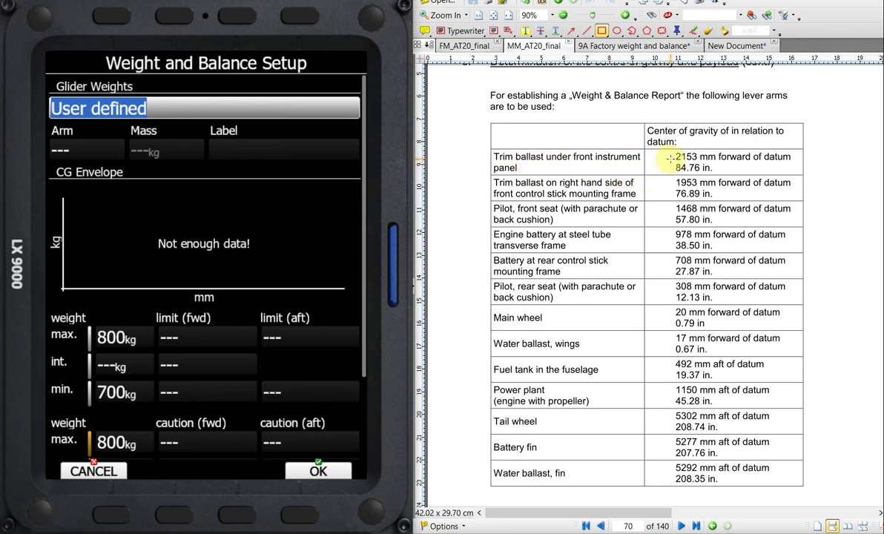
left_click(227, 151)
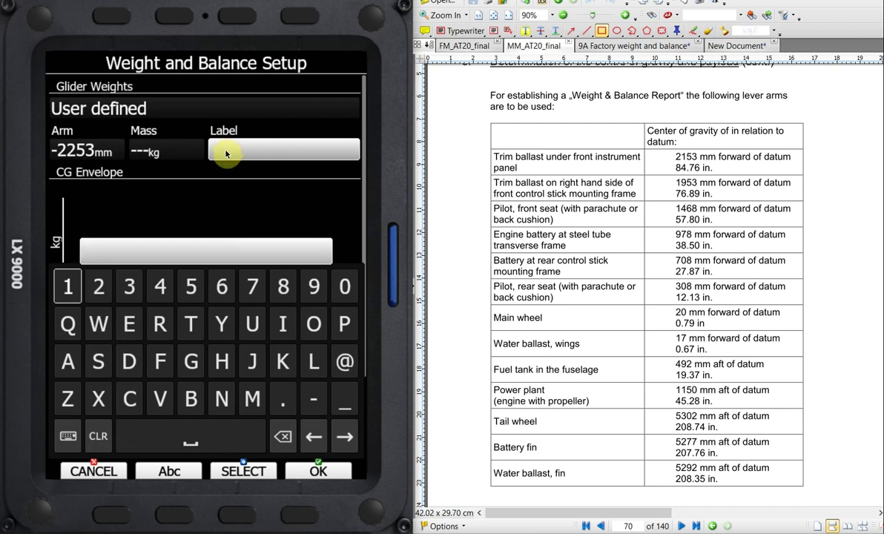
left_click(190, 327)
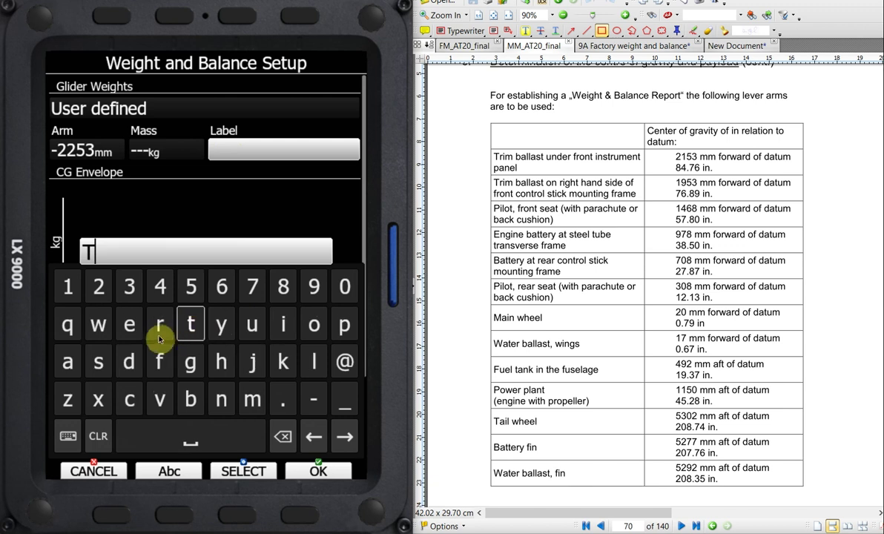
left_click(158, 326)
left_click(283, 326)
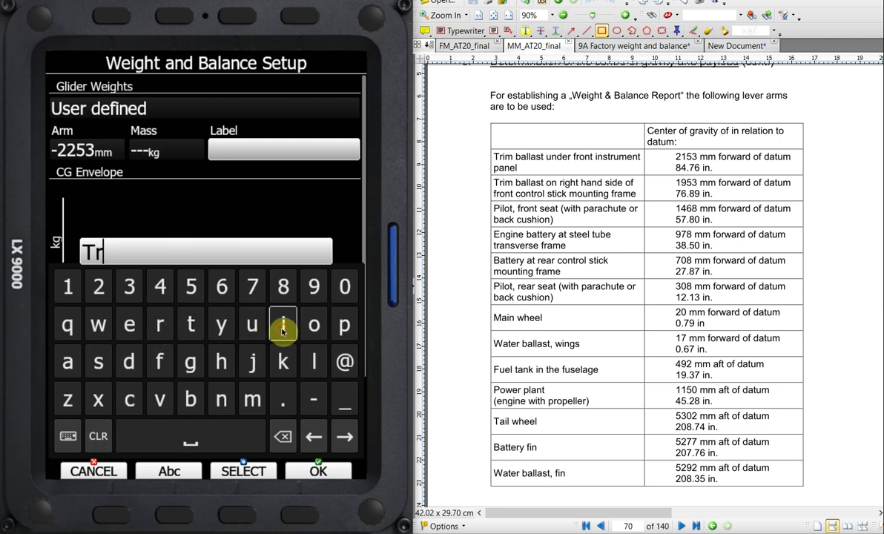
left_click(253, 402)
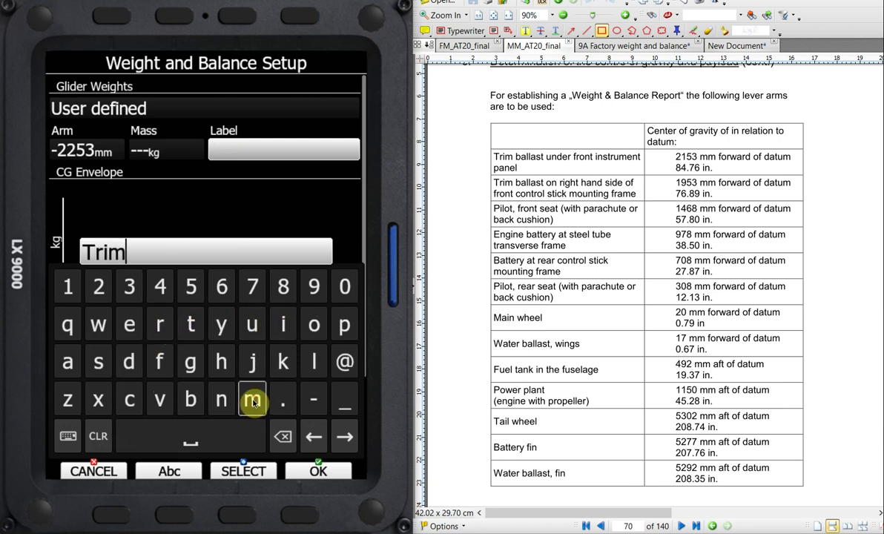
left_click(223, 441)
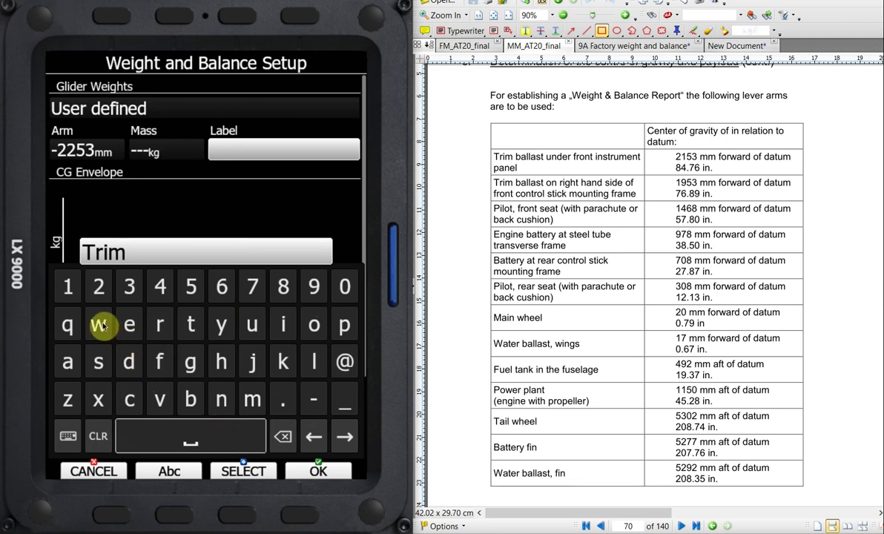
left_click(98, 326)
left_click(132, 326)
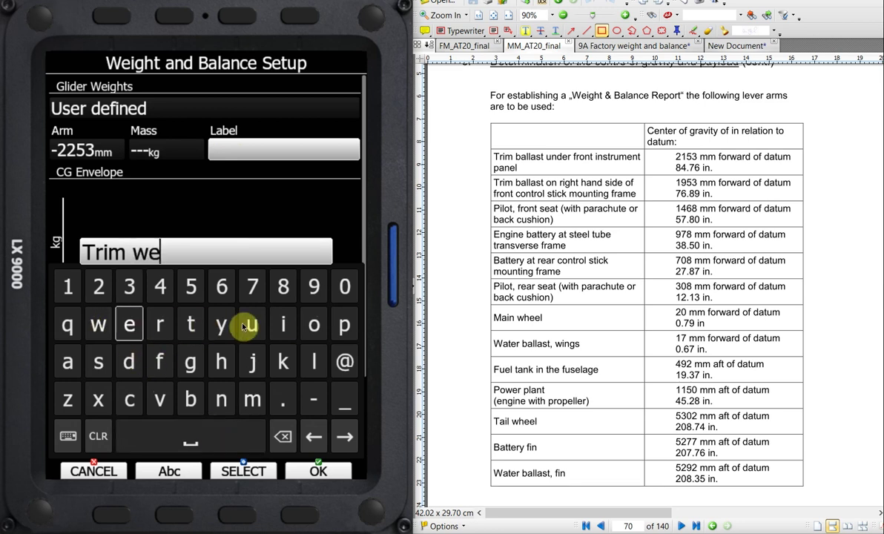
left_click(282, 326)
left_click(190, 363)
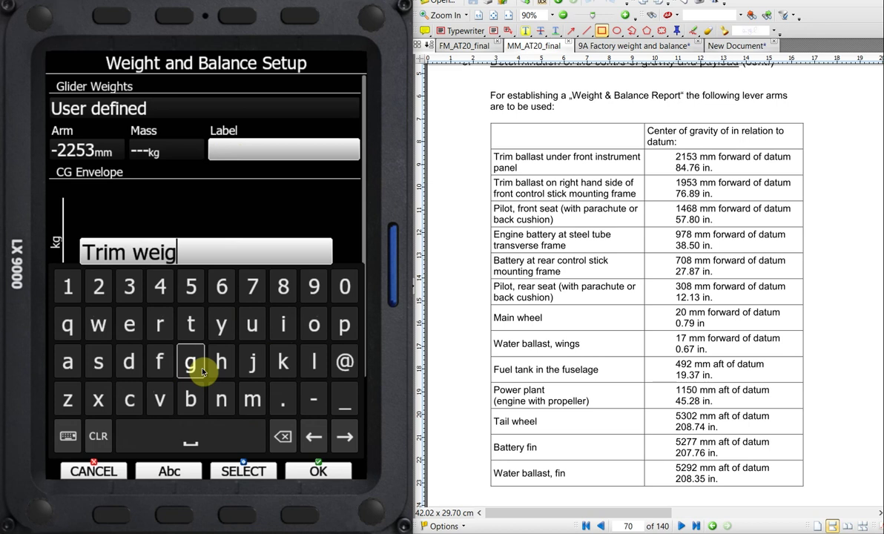
left_click(221, 364)
left_click(191, 325)
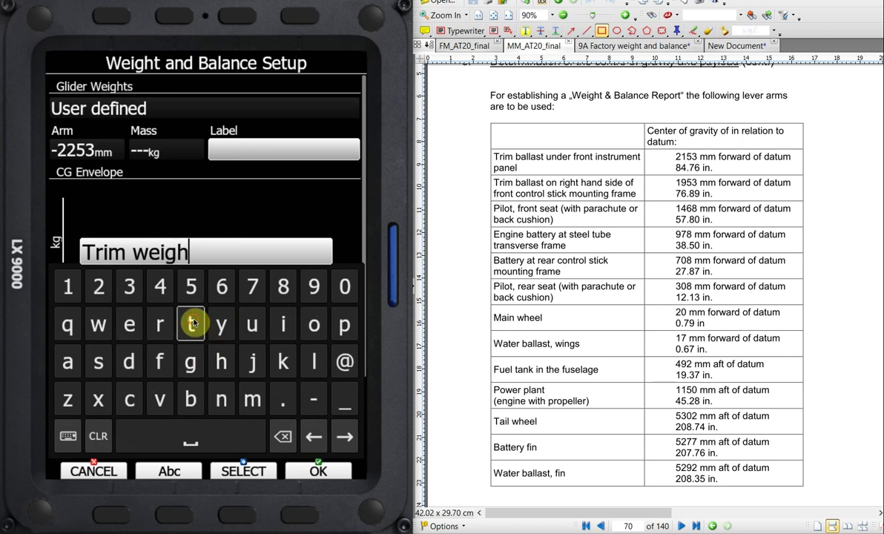
left_click(101, 364)
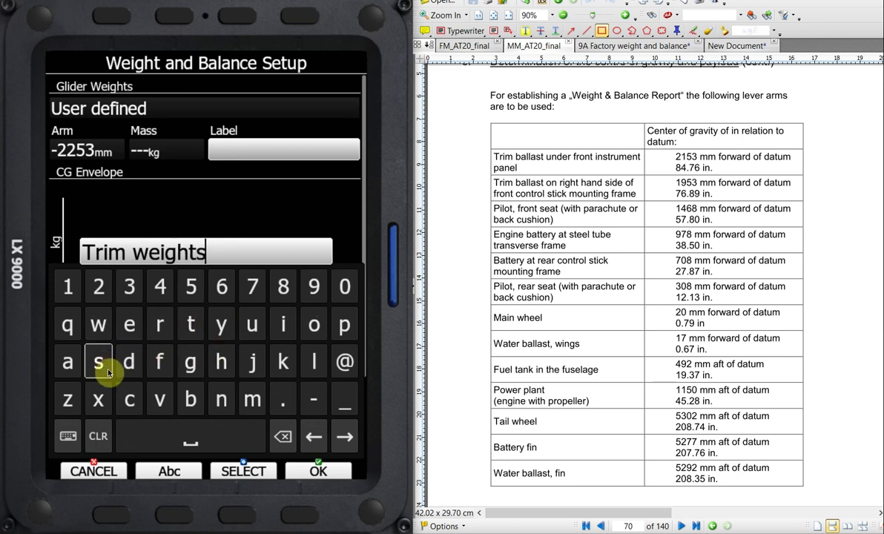
left_click(176, 443)
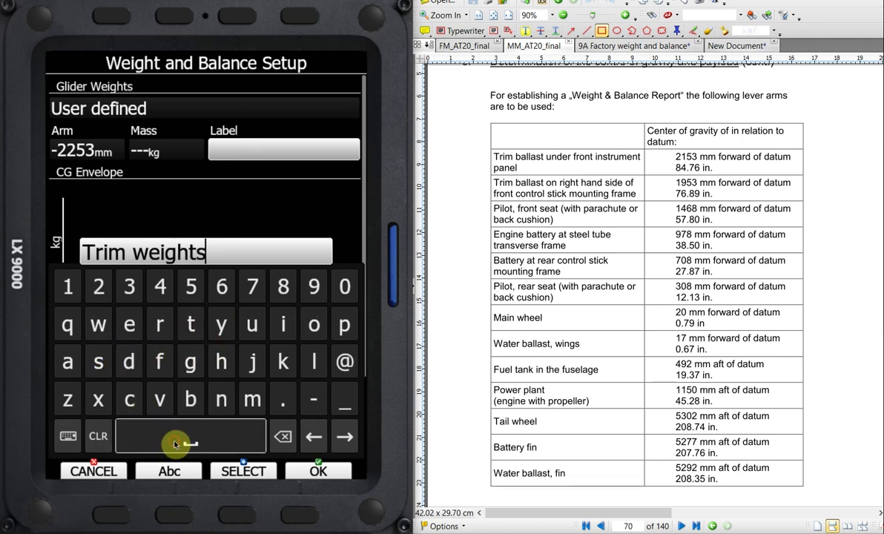
left_click(127, 288)
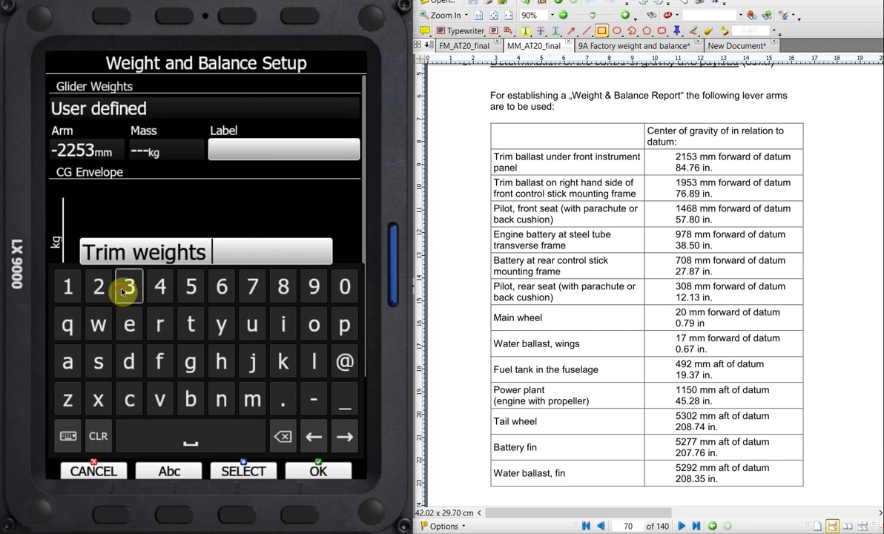
left_click(282, 400)
left_click(255, 291)
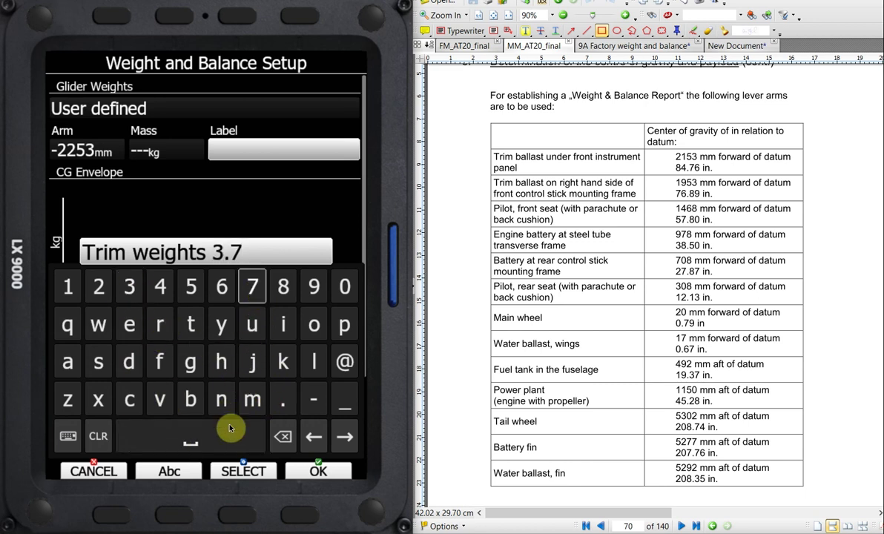
left_click(225, 444)
left_click(283, 362)
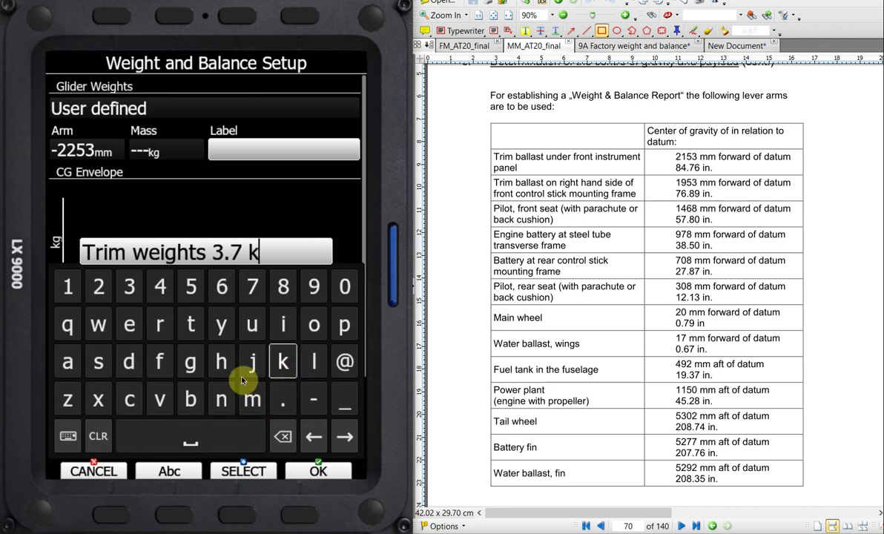
left_click(190, 364)
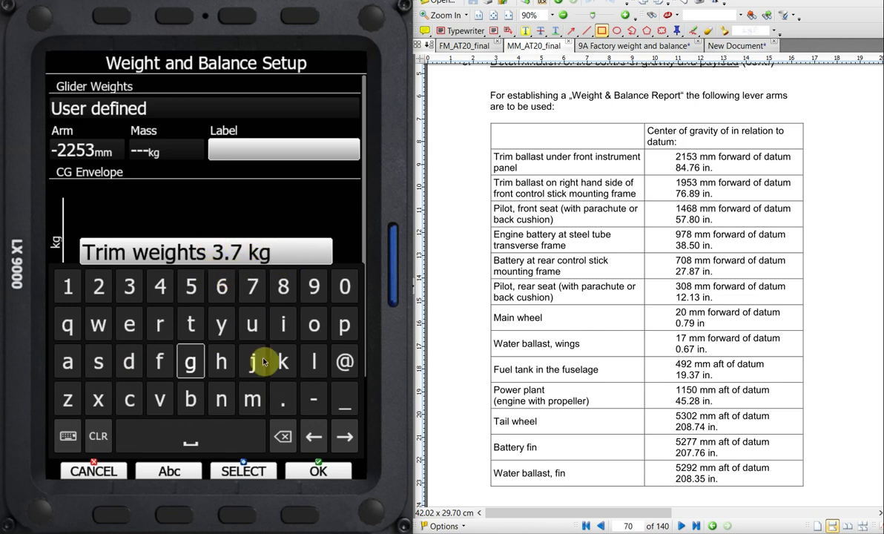
left_click(301, 519)
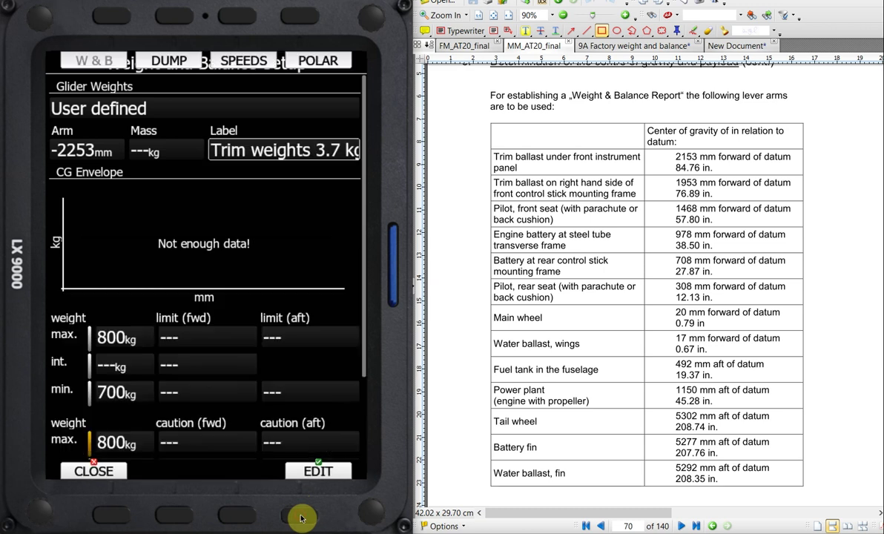
Step: Step through the glider weight entries back to Empty aircraft, reviewing their arms and limits
left_click(238, 115)
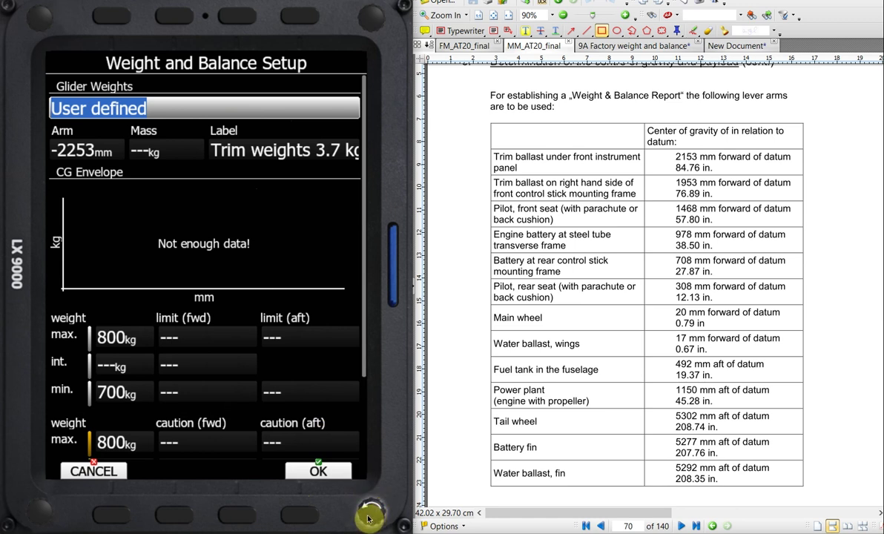
scroll(368, 518, "down", 1)
scroll(368, 518, "down", 1)
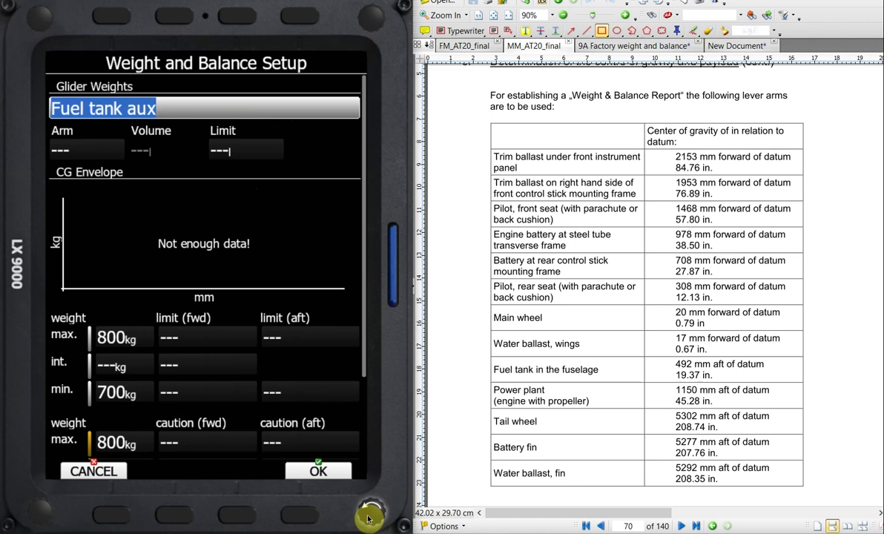
scroll(367, 519, "down", 1)
scroll(368, 518, "down", 1)
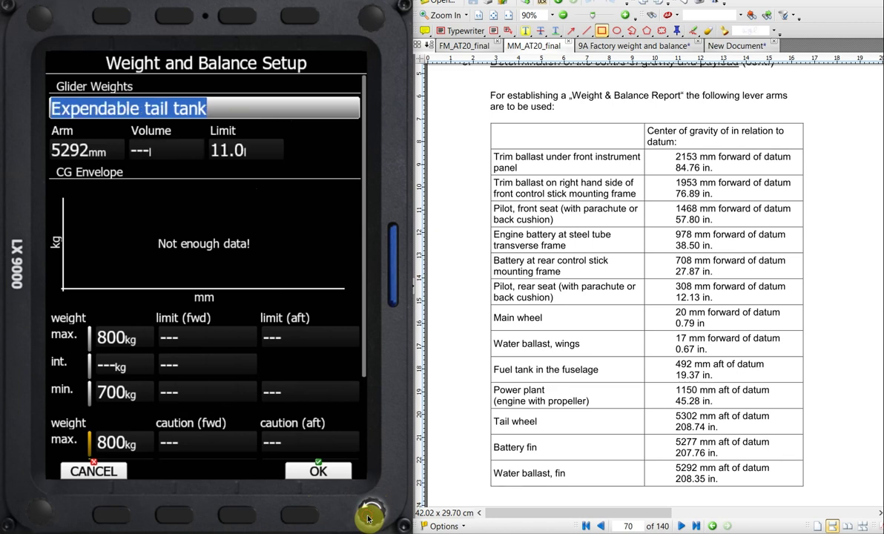
scroll(368, 519, "down", 1)
scroll(368, 519, "down", 1)
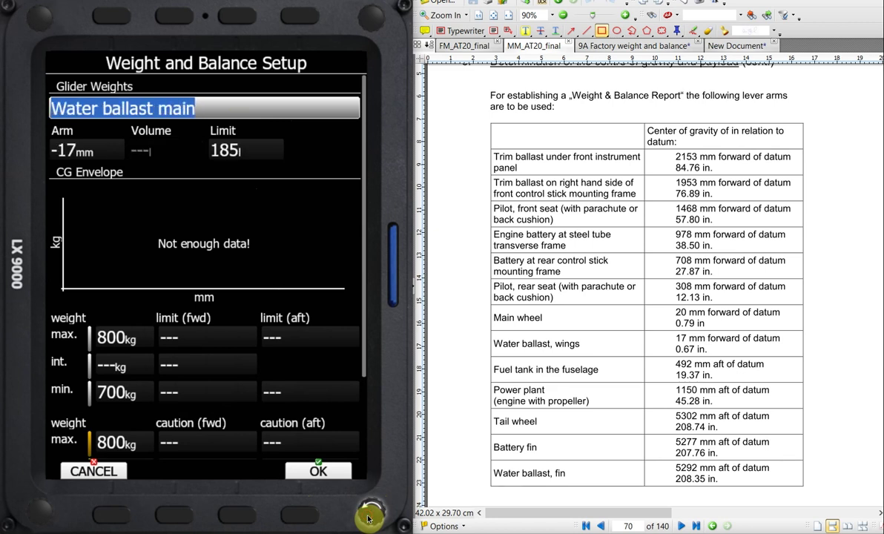
scroll(368, 518, "down", 2)
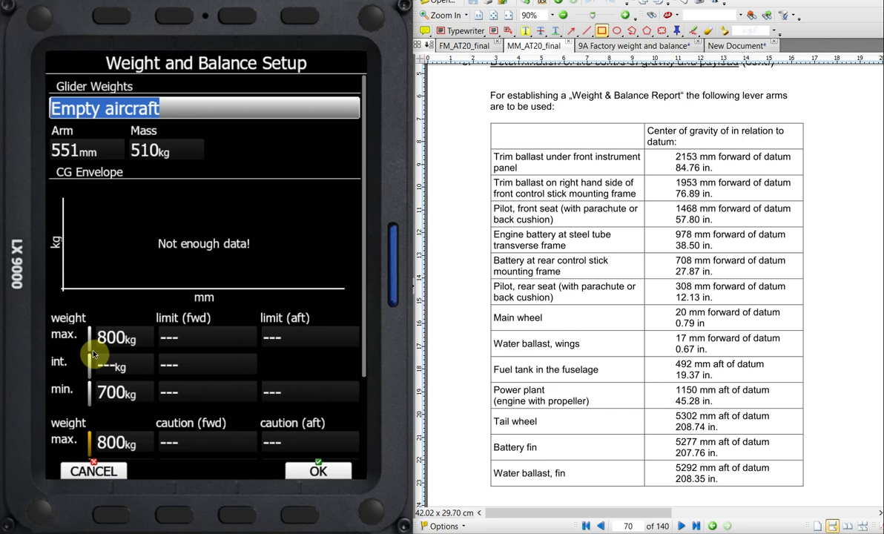
Step: Switch to the FM_AT20_final flight manual and find section 2.7, Center of gravity, within the Limitations section
left_click(460, 47)
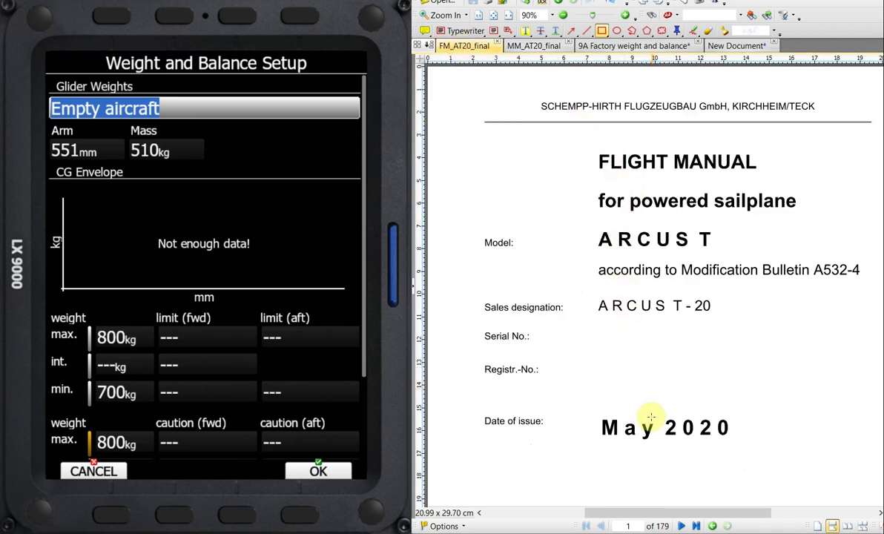
left_click(629, 526)
type("6")
key("Return")
scroll(614, 445, "down", 15)
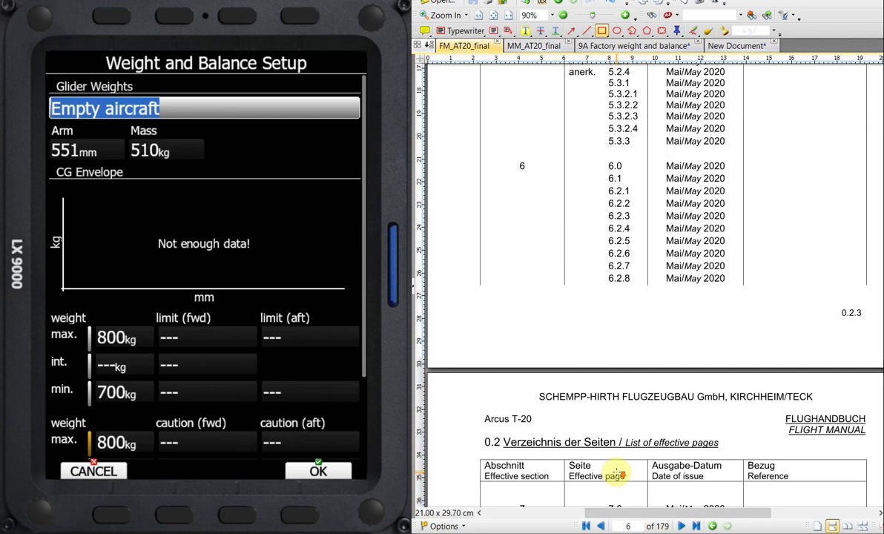
scroll(618, 471, "down", 10)
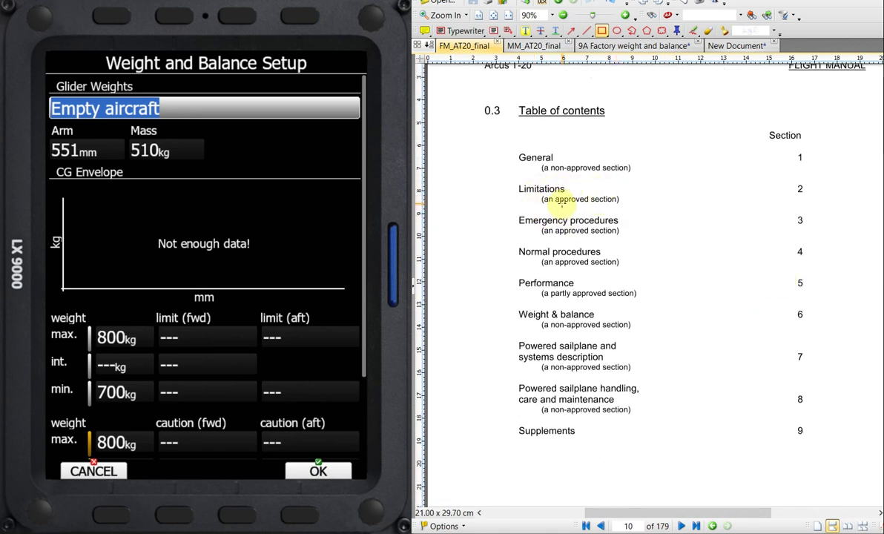
left_click(561, 202)
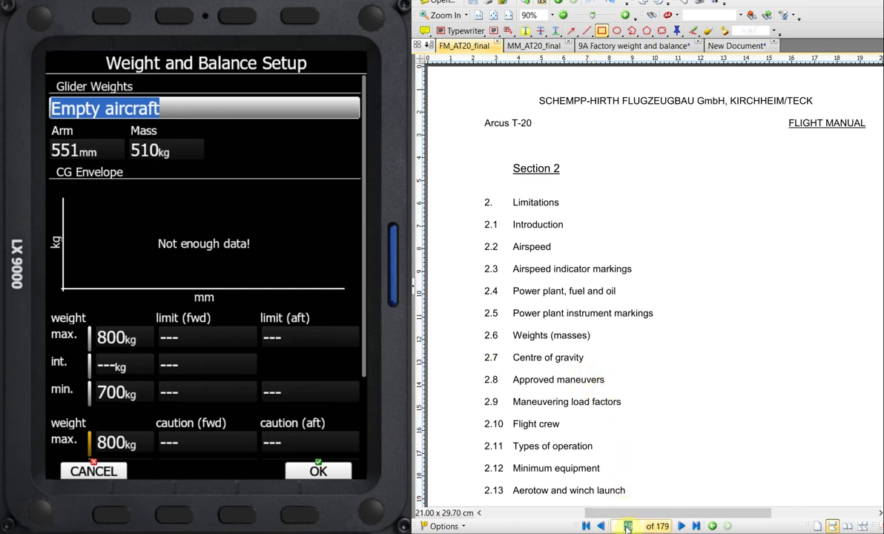
left_click(548, 357)
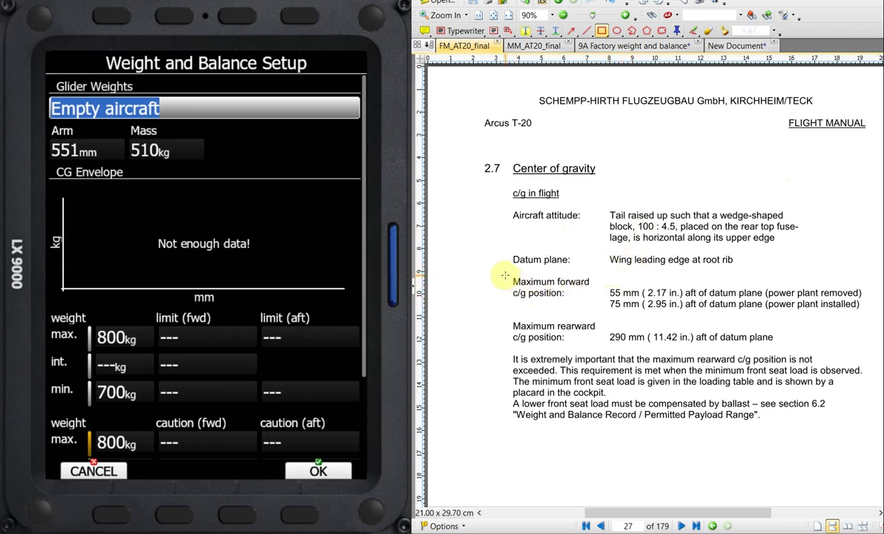
Step: Draw rectangles around the maximum forward and rearward c/g position block and around its 75 mm and 290 mm values
mouse_move(505, 276)
left_mouse_down()
mouse_move(619, 301)
mouse_move(734, 299)
mouse_move(875, 354)
left_mouse_up()
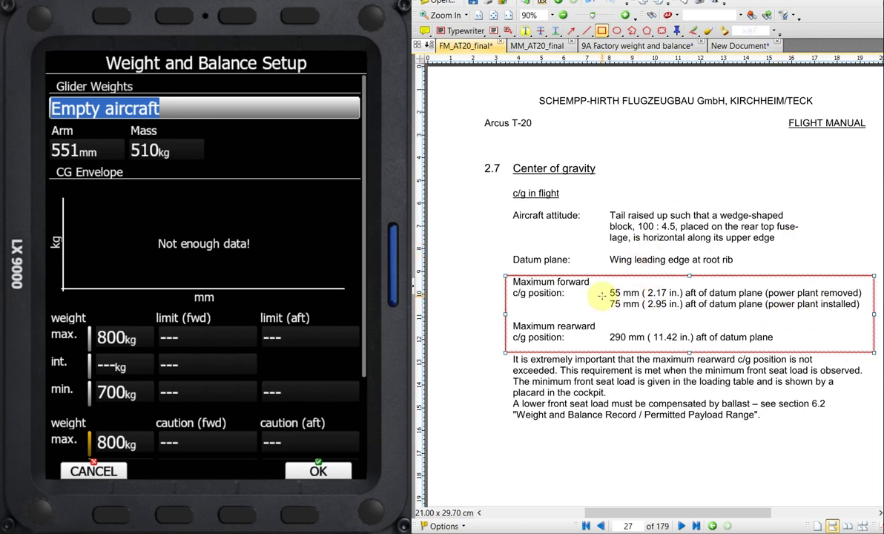
left_click_drag(603, 298, 643, 313)
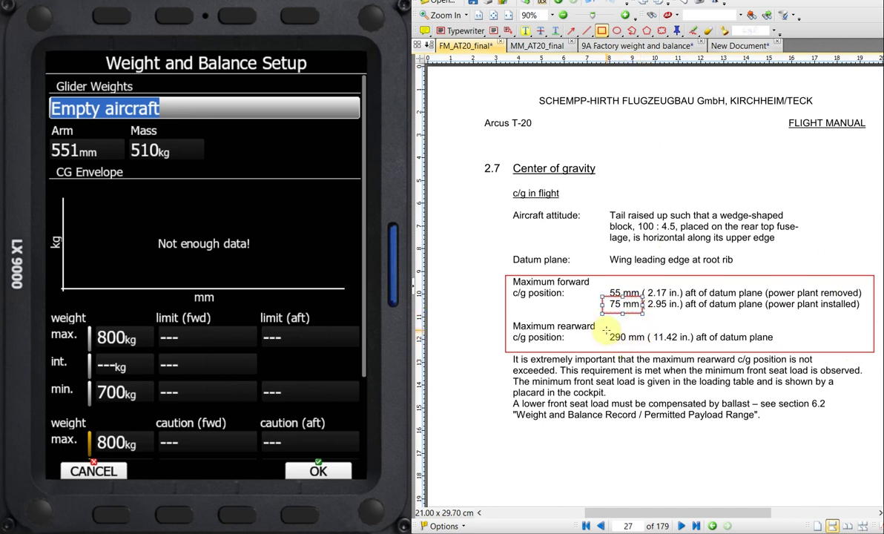
left_click_drag(606, 330, 648, 344)
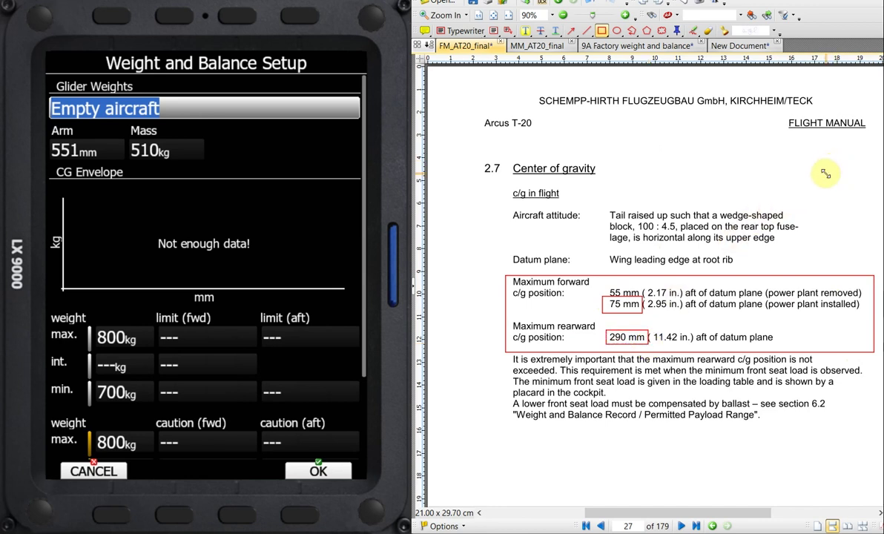
mouse_move(825, 175)
left_mouse_down()
mouse_move(534, 196)
mouse_move(646, 191)
left_mouse_up()
key("Escape")
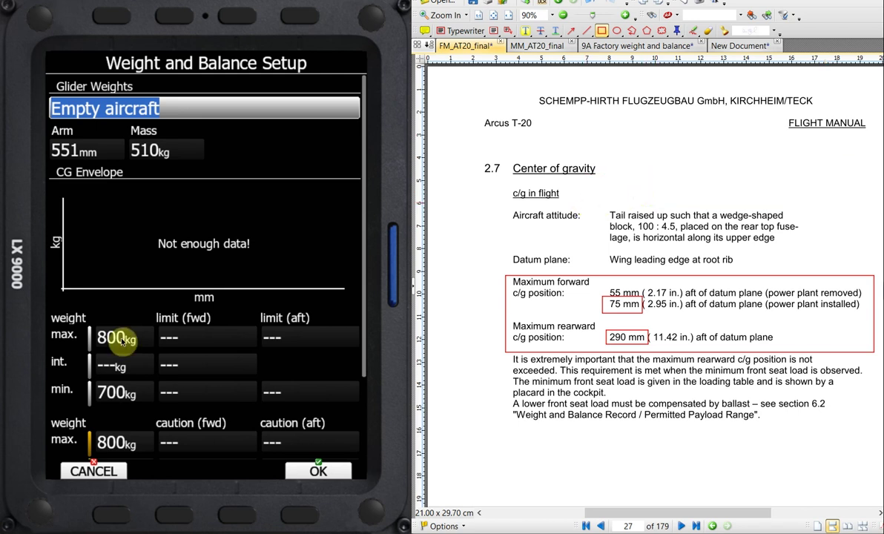
Step: Set the envelope's maximum weight to 850 kg and minimum to 660 kg, with maximum-weight limits of 75 mm forward and 290 mm aft
left_click(121, 340)
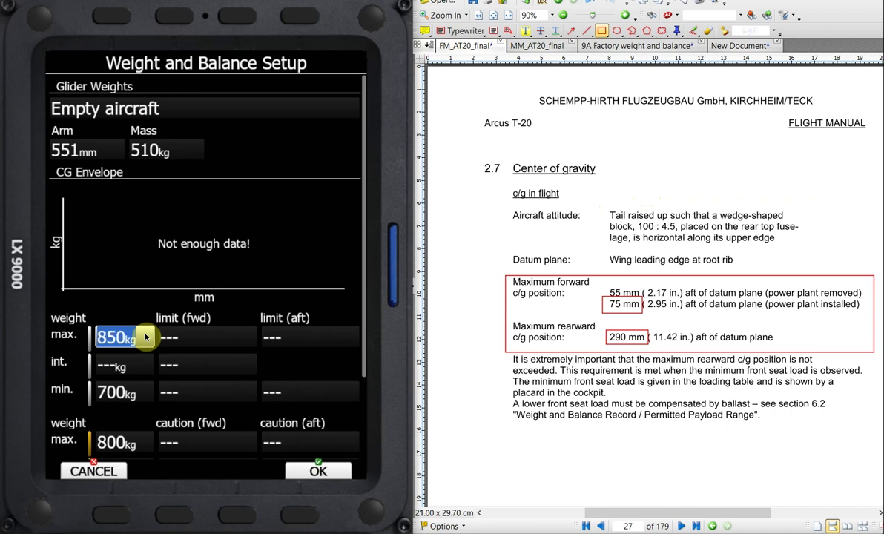
left_click(126, 399)
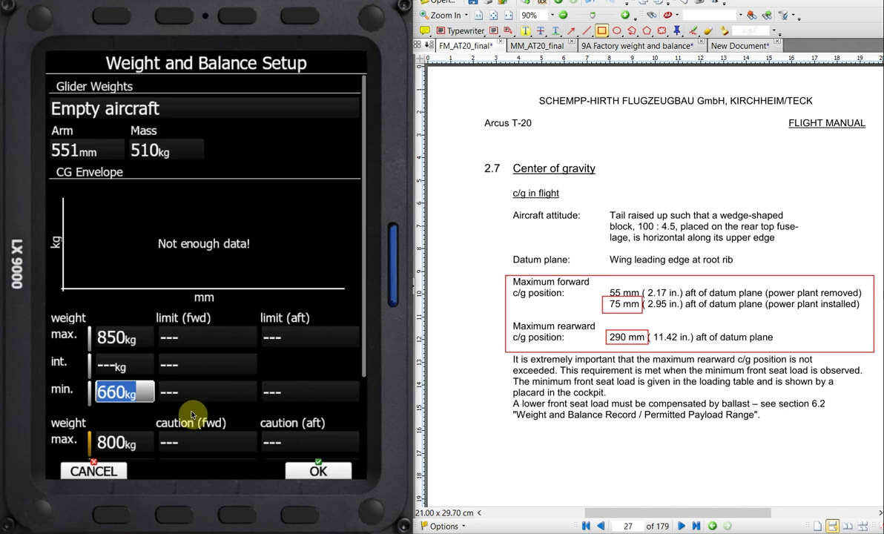
left_click(180, 339)
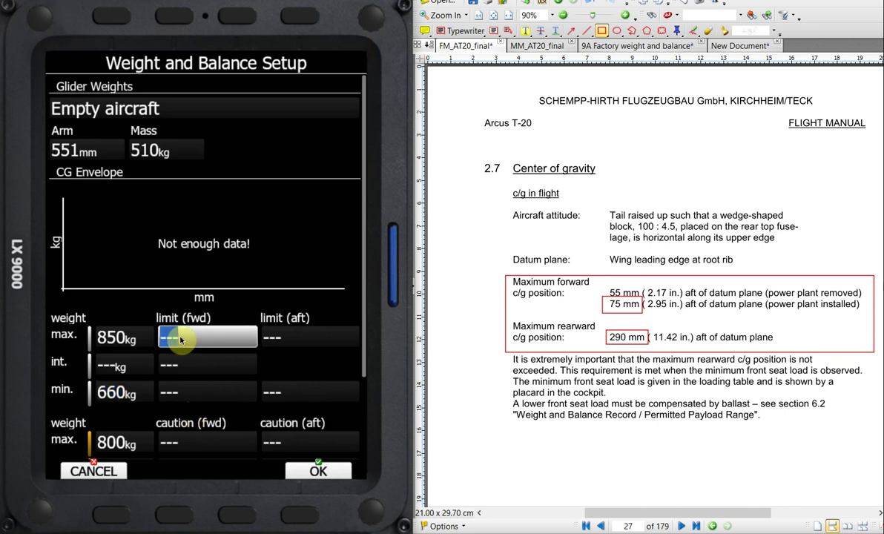
type("50")
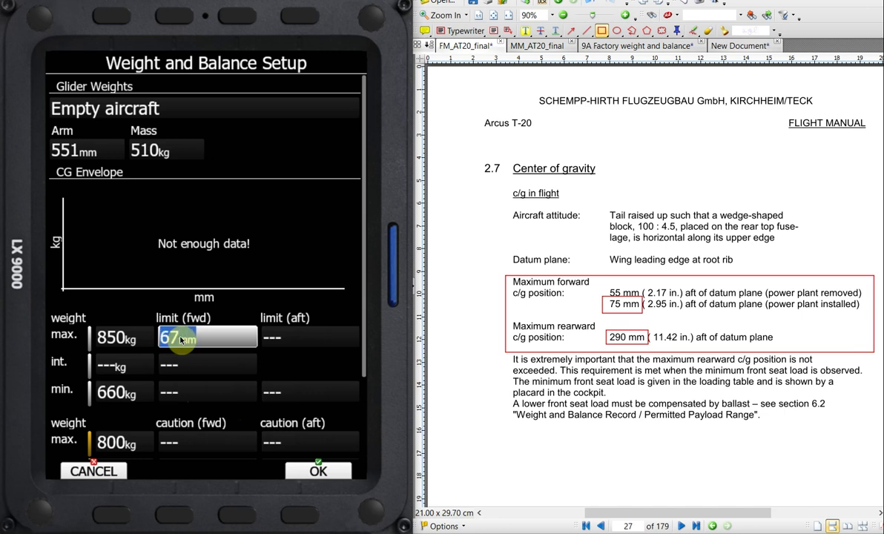
type("75")
left_click(288, 335)
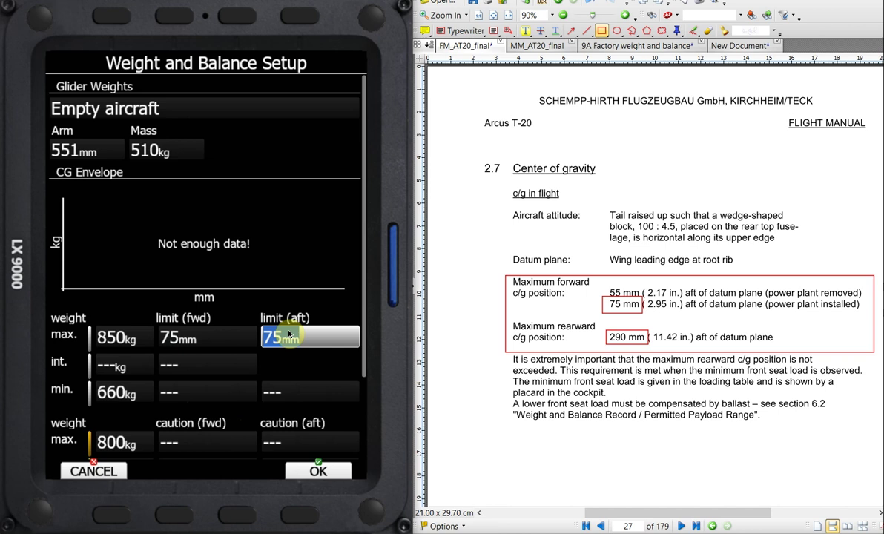
type("125")
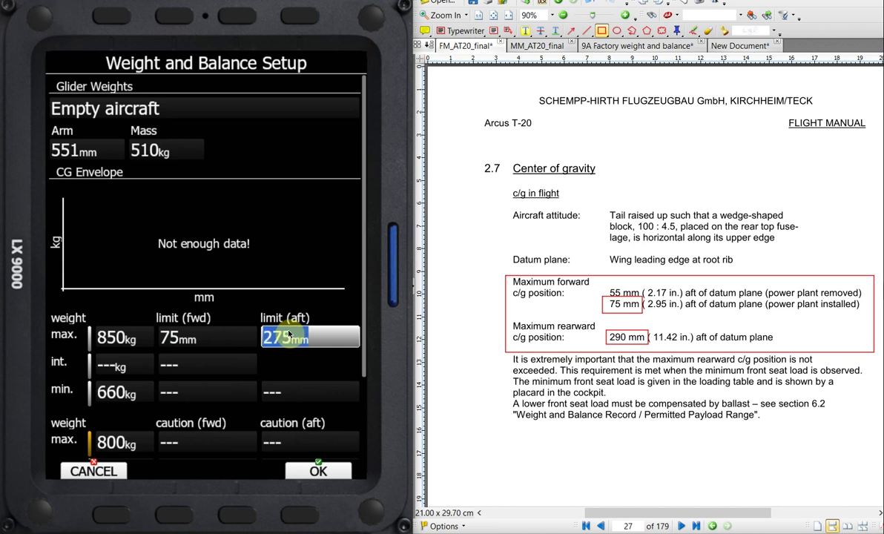
type("290")
Step: Set the CG limits at minimum weight to 75 mm forward and 289 mm aft
left_click(191, 398)
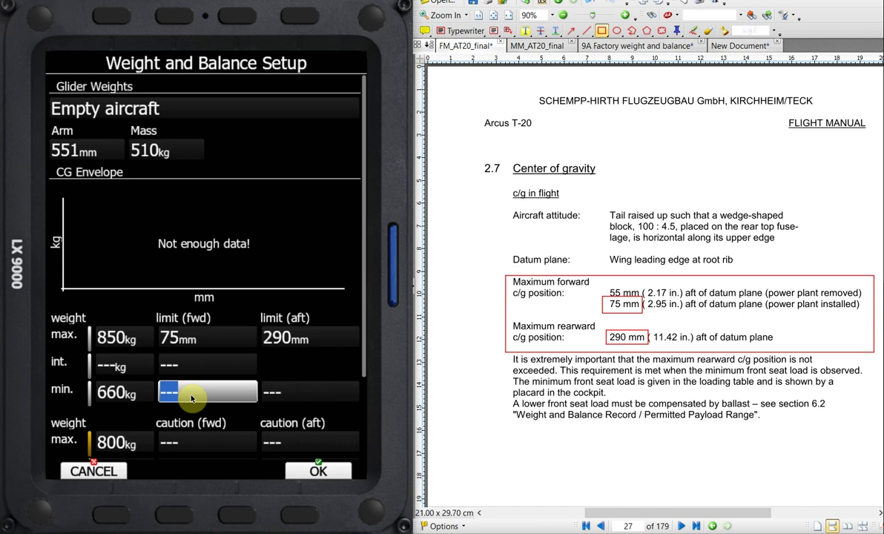
type("75")
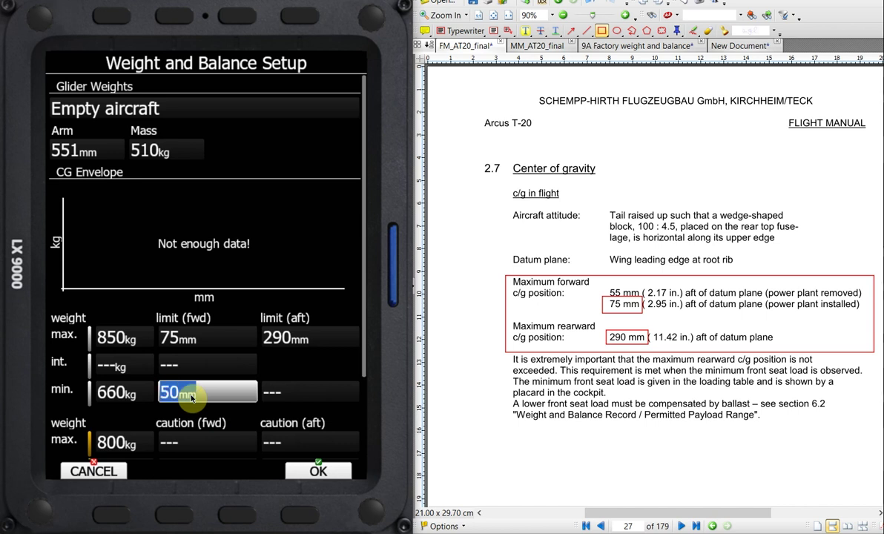
left_click(286, 398)
scroll(286, 398, "up", 20)
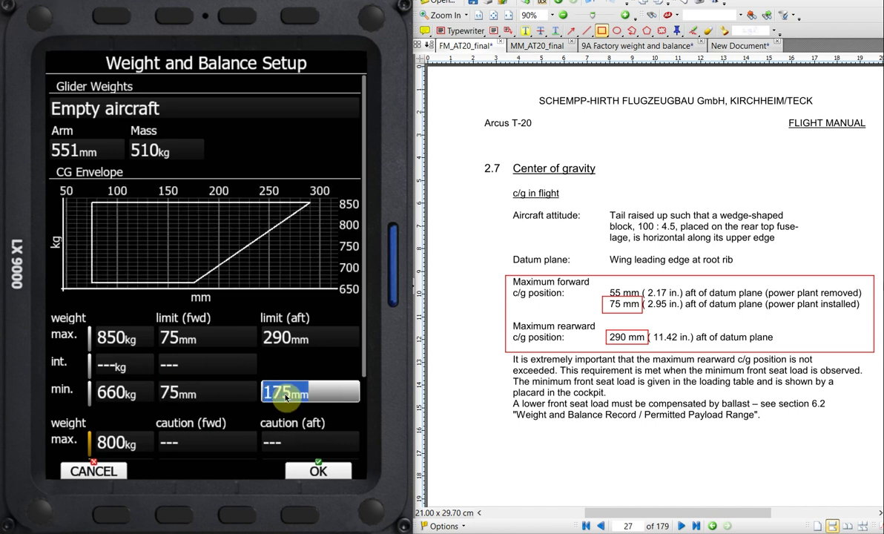
scroll(286, 399, "up", 13)
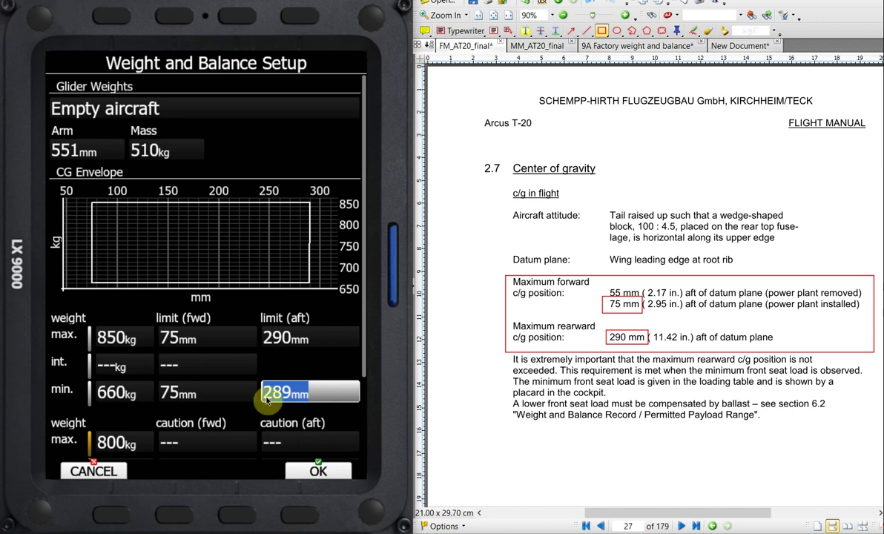
Step: Try an intermediate envelope point at 760 kg with a forward limit of 100 mm
left_click(108, 366)
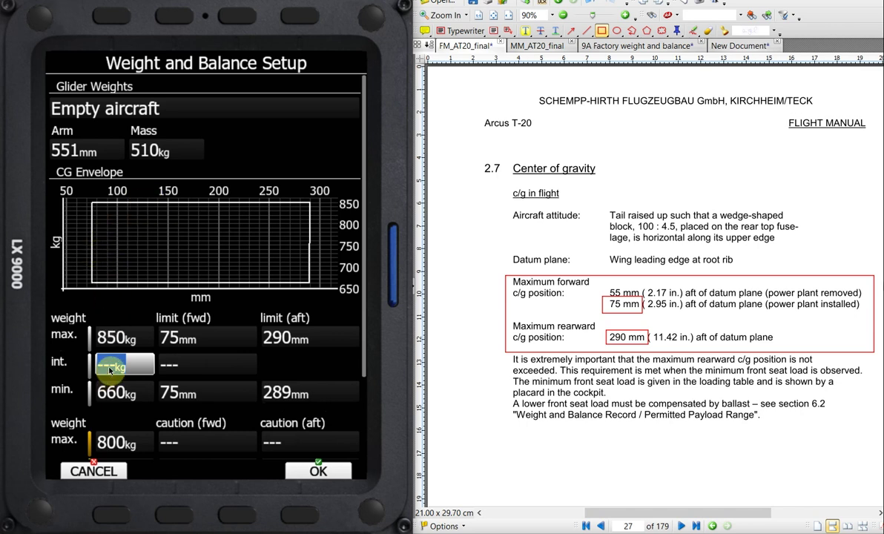
scroll(110, 368, "up", 8)
scroll(110, 369, "down", 6)
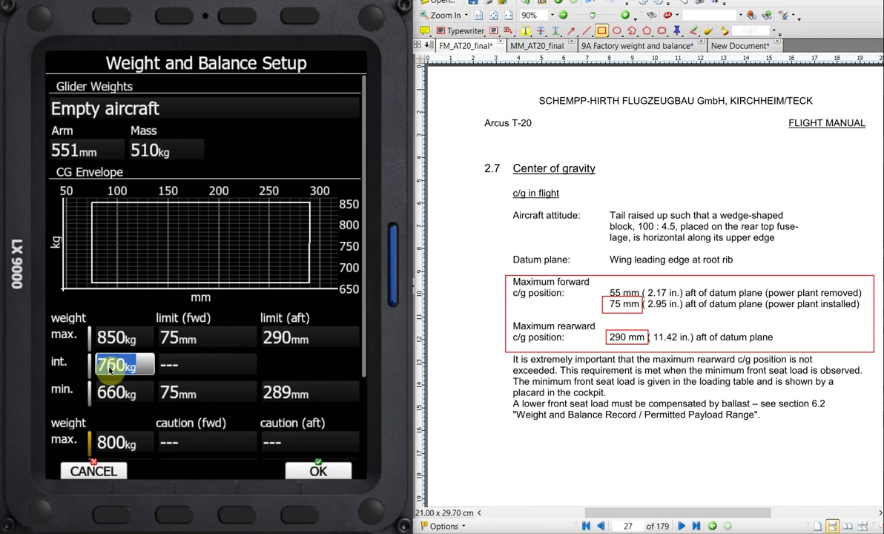
left_click(176, 369)
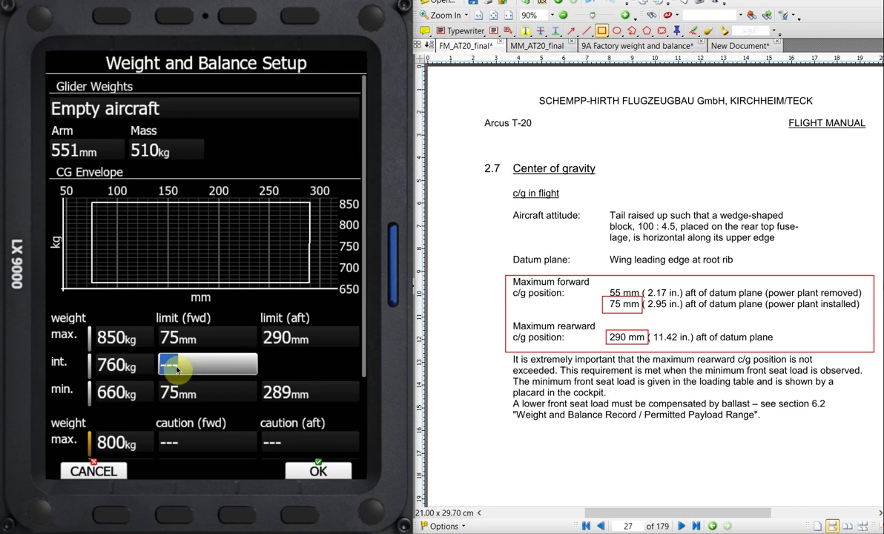
type("50")
type("100mm")
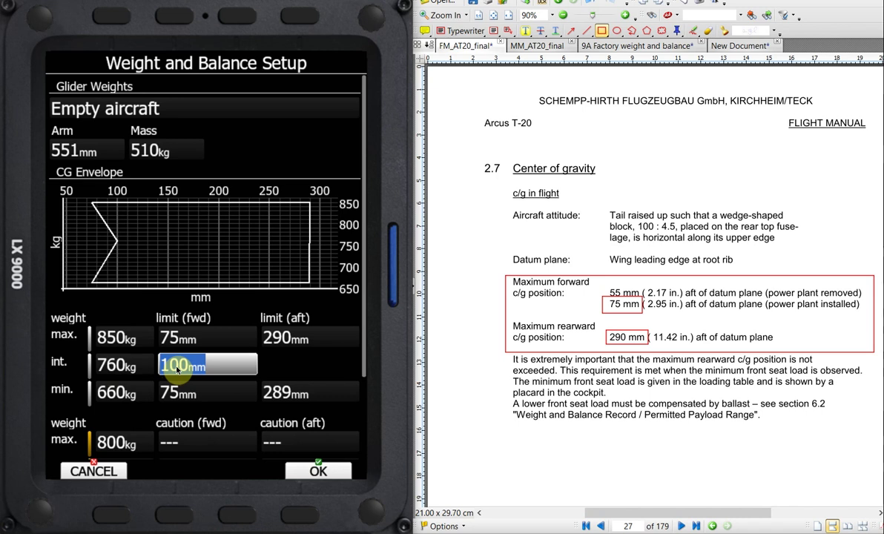
Step: Try forward limits of 125 mm and 175 mm at maximum weight, ending on 125 mm
left_click(210, 339)
type("125")
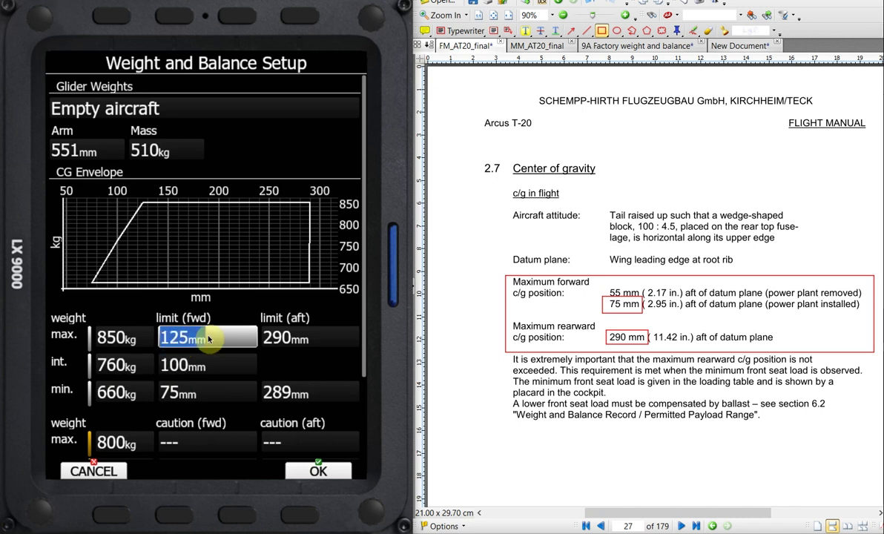
key("ctrl+z")
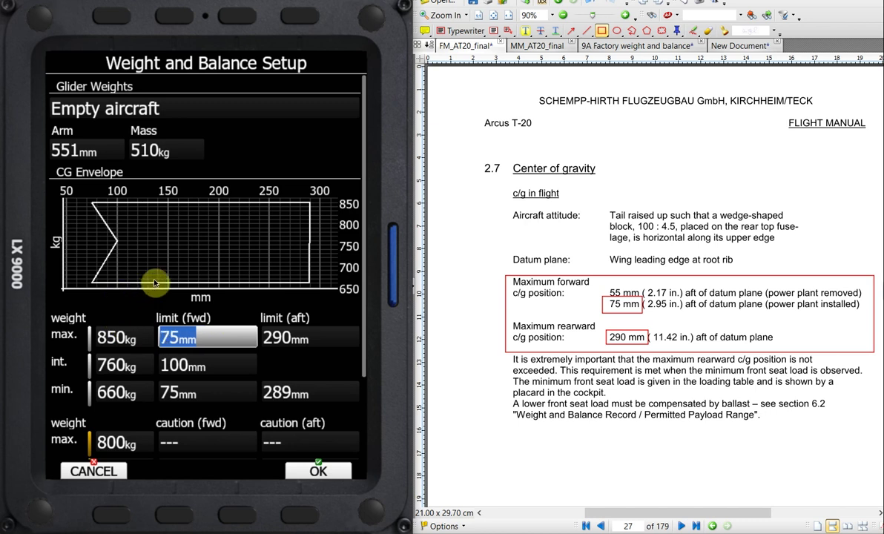
key("Up")
key("Up")
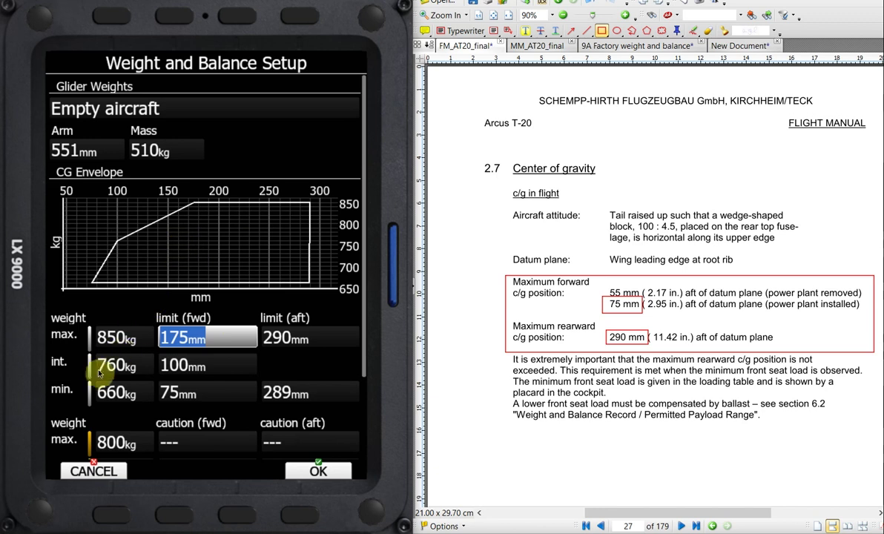
key("Down")
key("Down")
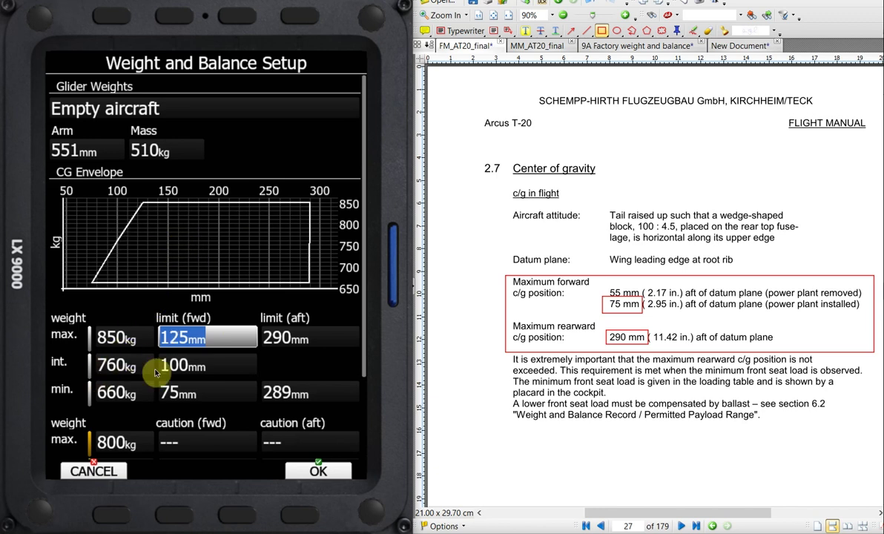
Step: Clear the intermediate weight and its forward limit, and return the maximum-weight forward limit to 75 mm
left_click(212, 375)
key("Down")
left_click(374, 513)
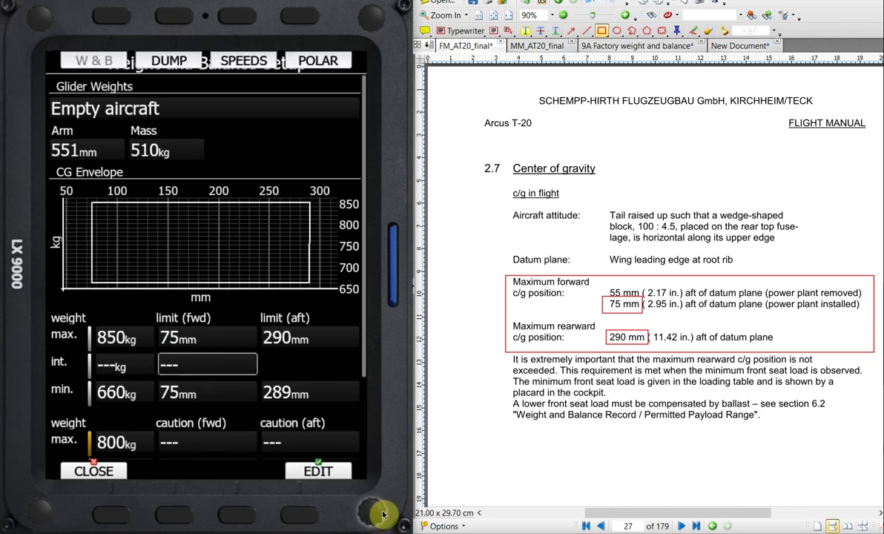
Step: Set the caution range's maximum weight to 850 kg, with CG values of 269 mm forward and 290 mm aft
scroll(380, 513, "down", 4)
scroll(382, 514, "down", 8)
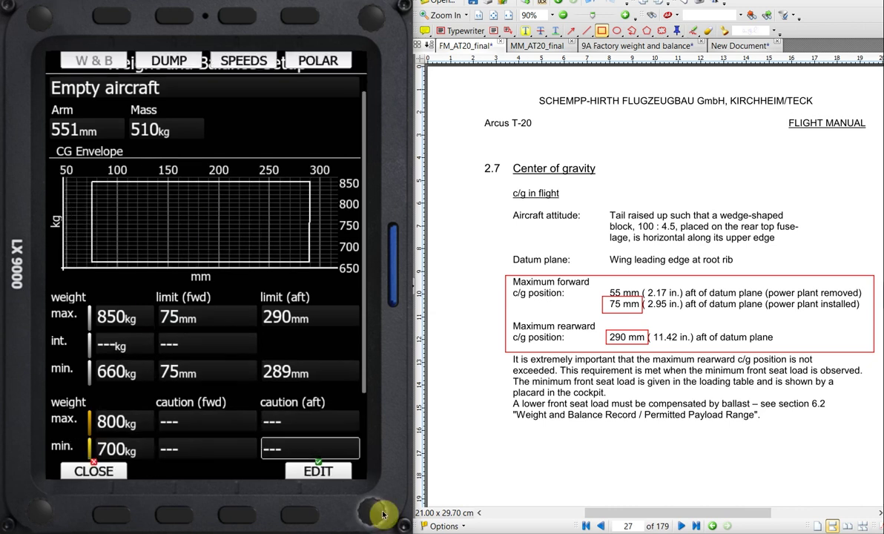
scroll(382, 513, "down", 1)
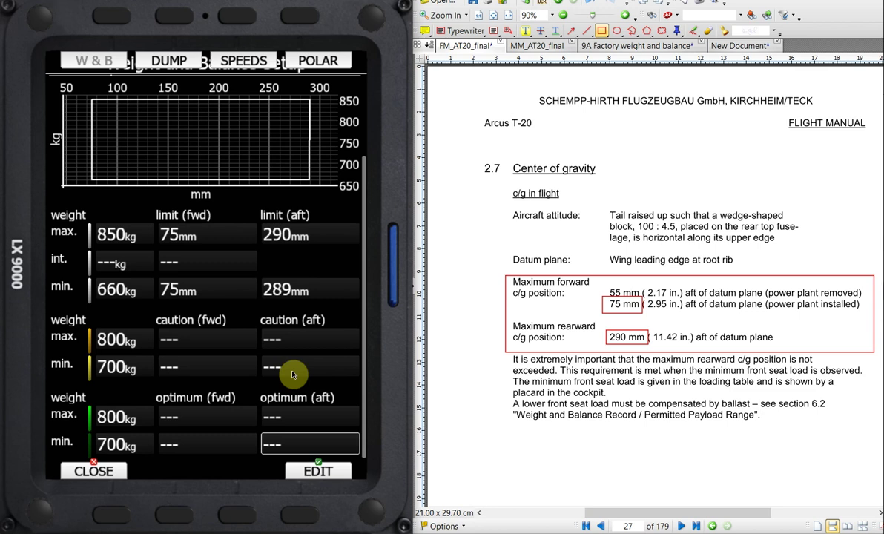
double_click(126, 339)
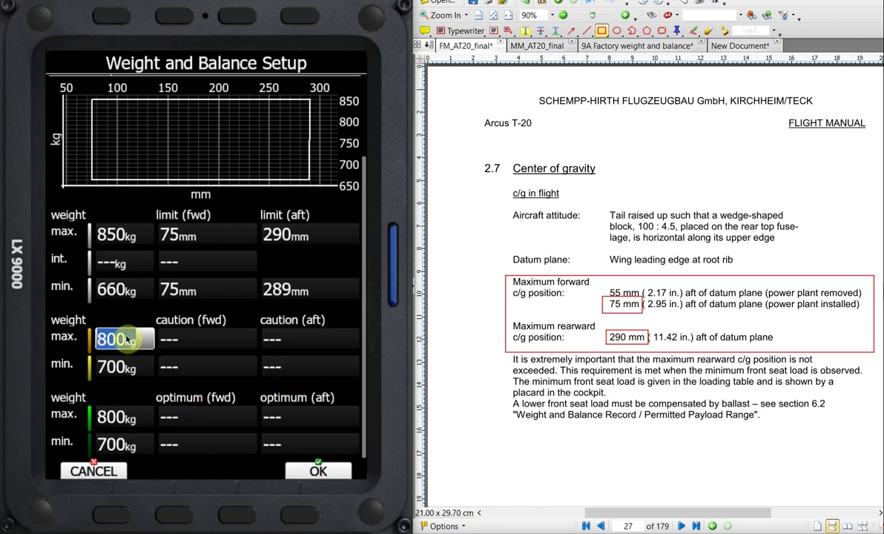
scroll(126, 338, "up", 4)
scroll(126, 339, "down", 8)
double_click(191, 339)
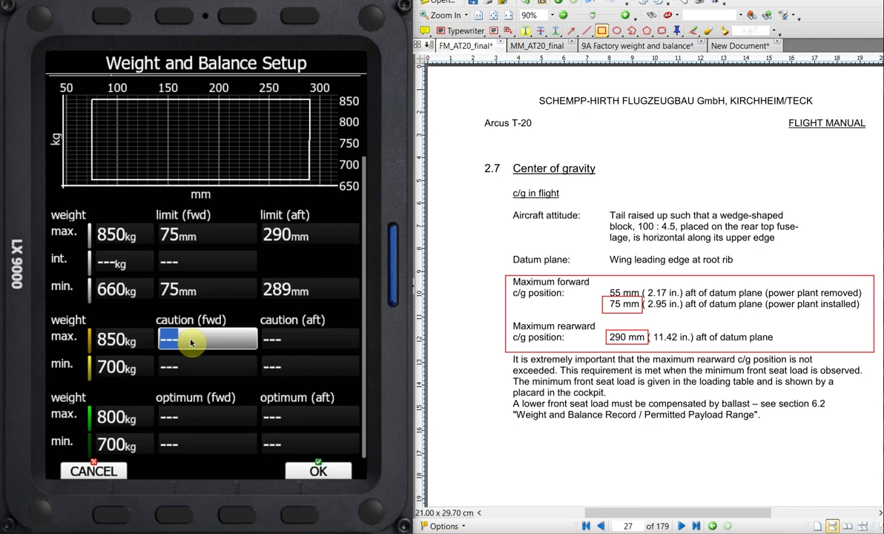
type("269mm")
double_click(288, 342)
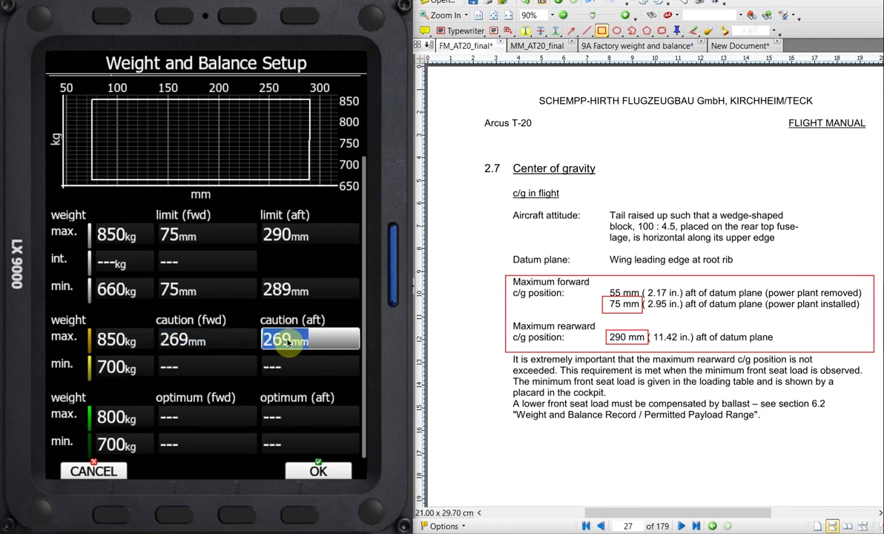
scroll(287, 342, "up", 2)
type("290")
Step: Set the caution range's minimum weight to 660 kg, with CG values of 269 mm forward and 290 mm aft
double_click(119, 368)
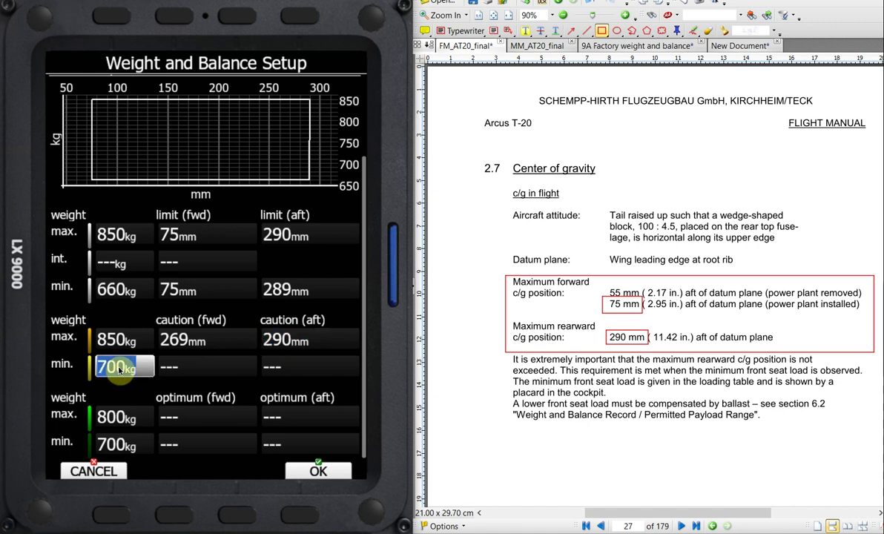
type("660")
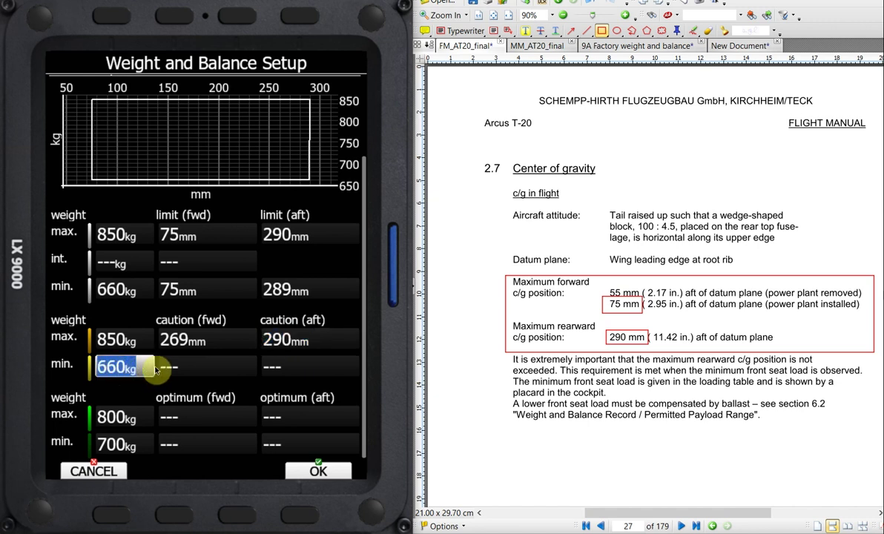
double_click(169, 369)
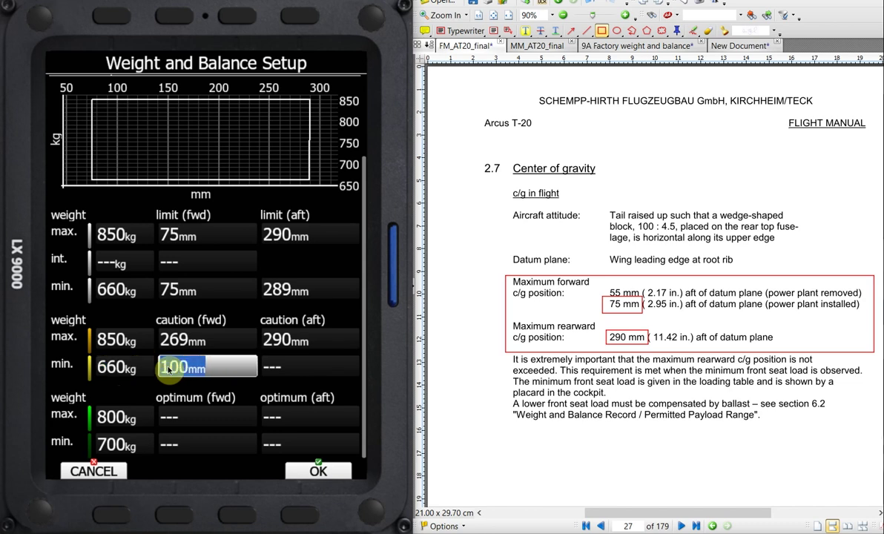
type("269")
double_click(281, 369)
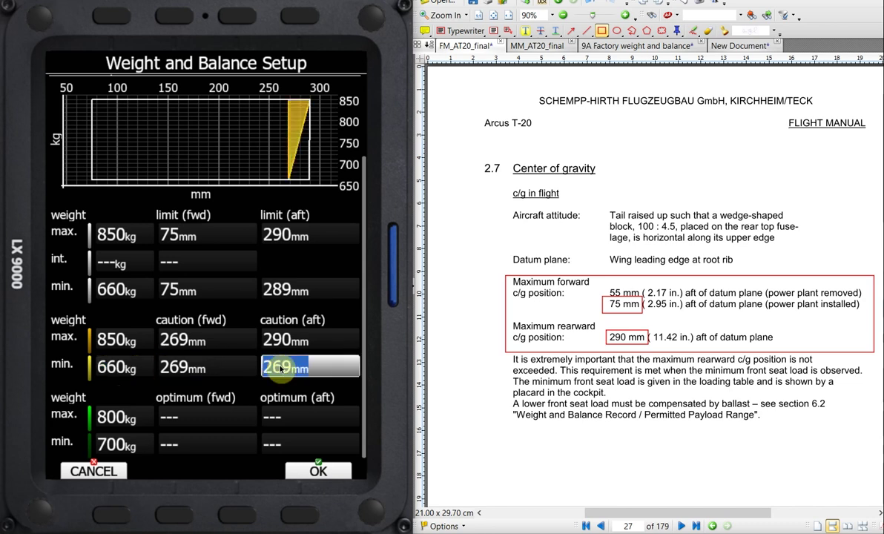
type("369")
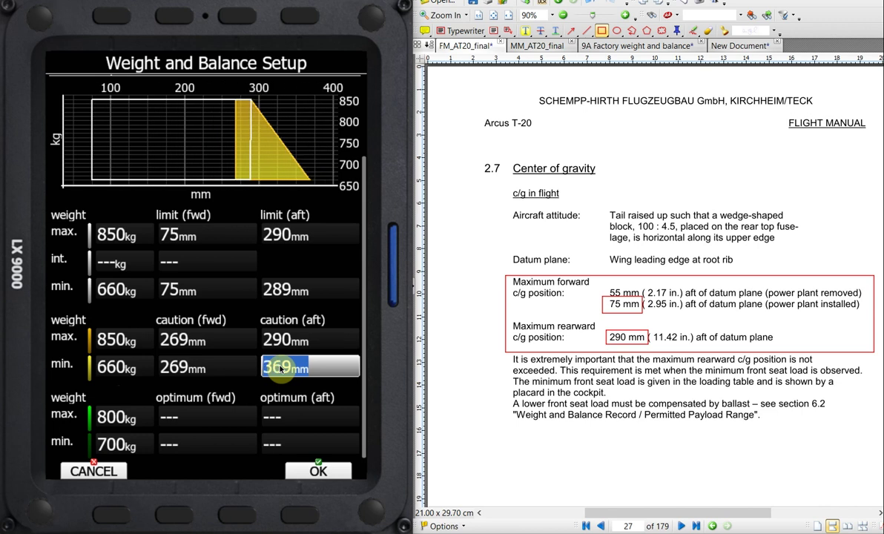
scroll(280, 369, "down", 2)
type("290")
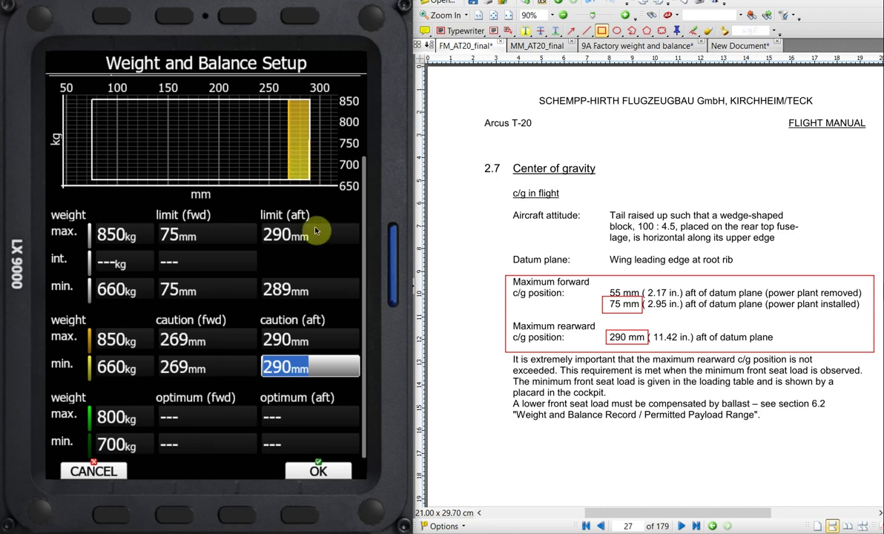
Step: Set the optimum range's maximum weight to 850 kg, with CG values of 226 mm forward and 247 mm aft
left_click(110, 418)
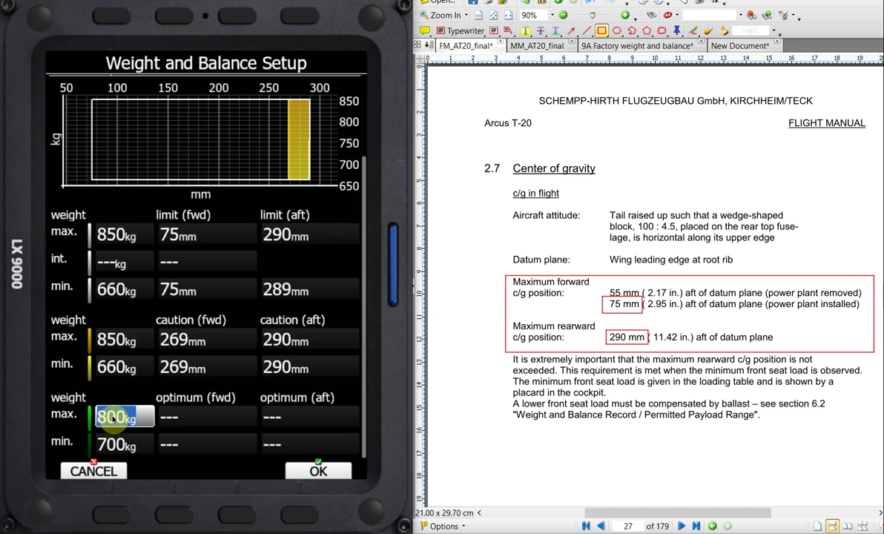
scroll(103, 419, "up", 4)
scroll(109, 419, "up", 1)
left_click(184, 424)
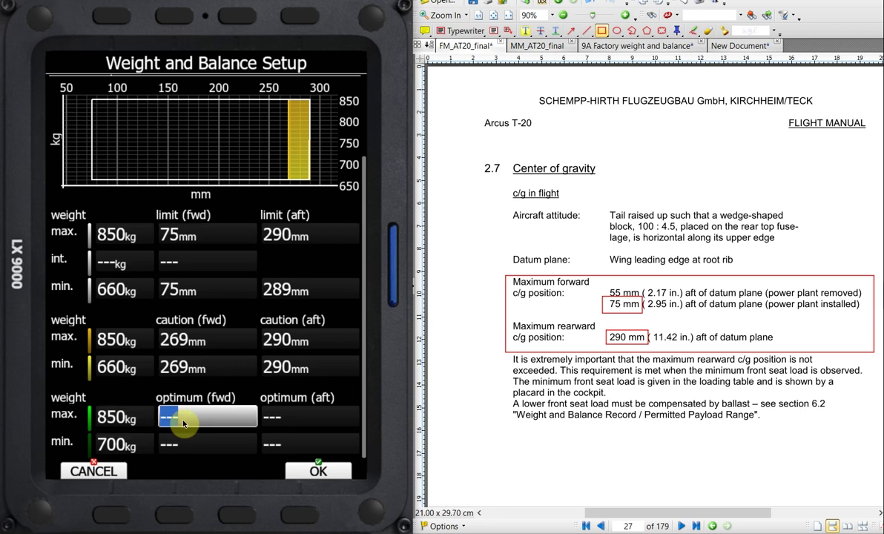
scroll(183, 424, "up", 15)
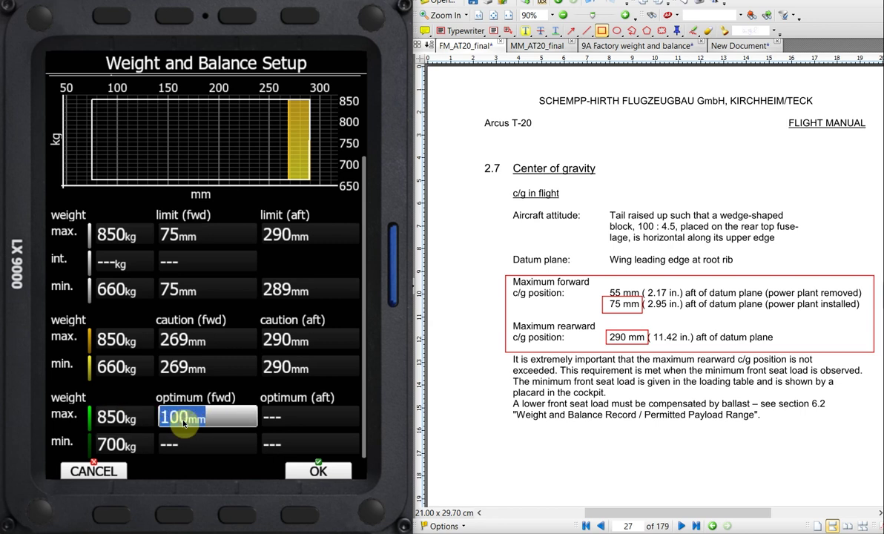
left_click(283, 419)
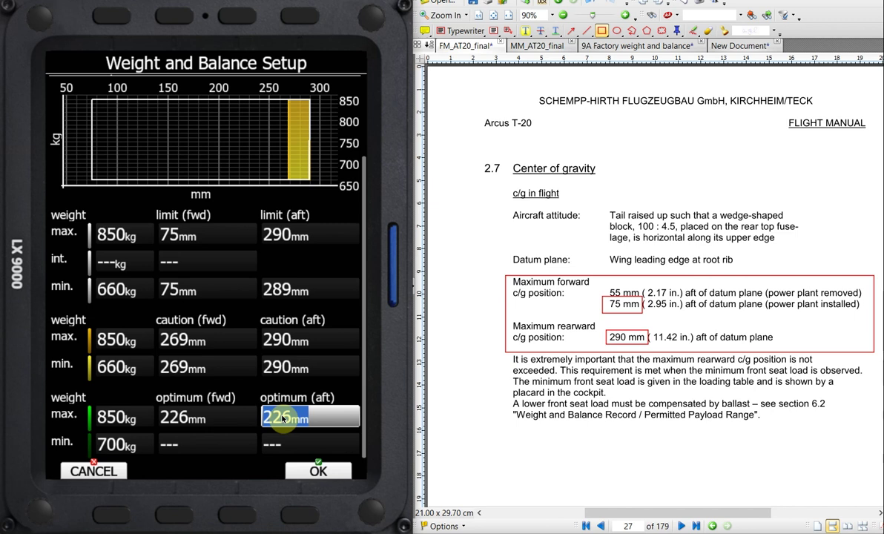
scroll(283, 419, "up", 5)
Step: Set the optimum range's minimum weight to 660 kg, with 226 mm forward and 247 mm aft, and save and close the setup
left_click(149, 447)
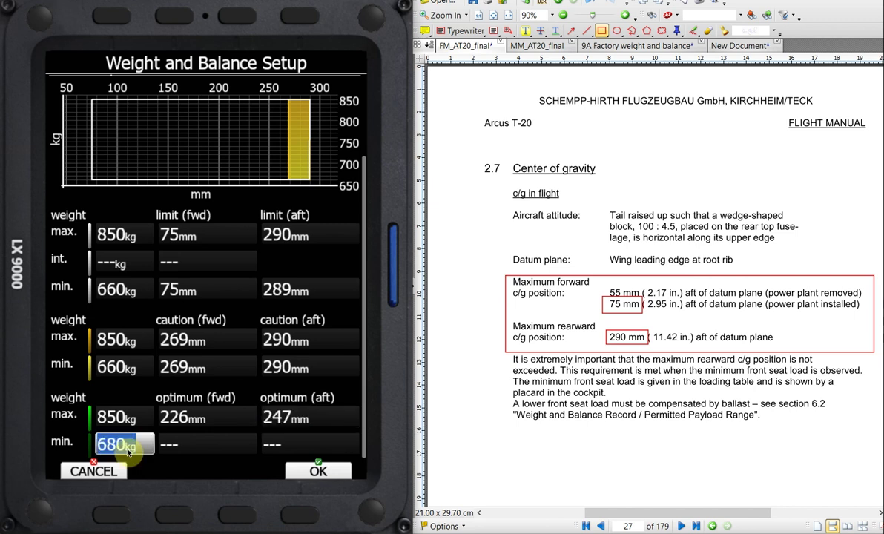
scroll(153, 450, "down", 4)
left_click(173, 446)
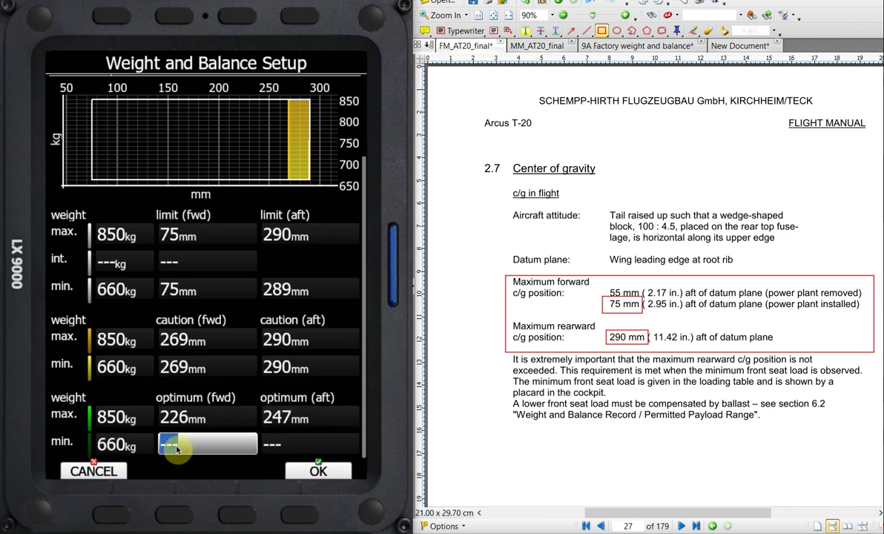
scroll(178, 449, "up", 1)
scroll(178, 448, "up", 4)
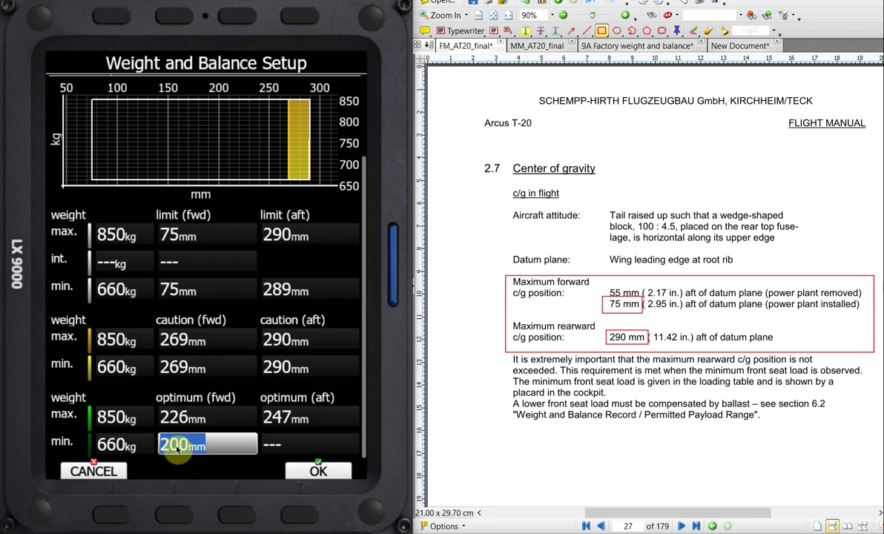
left_click(291, 445)
scroll(292, 445, "up", 3)
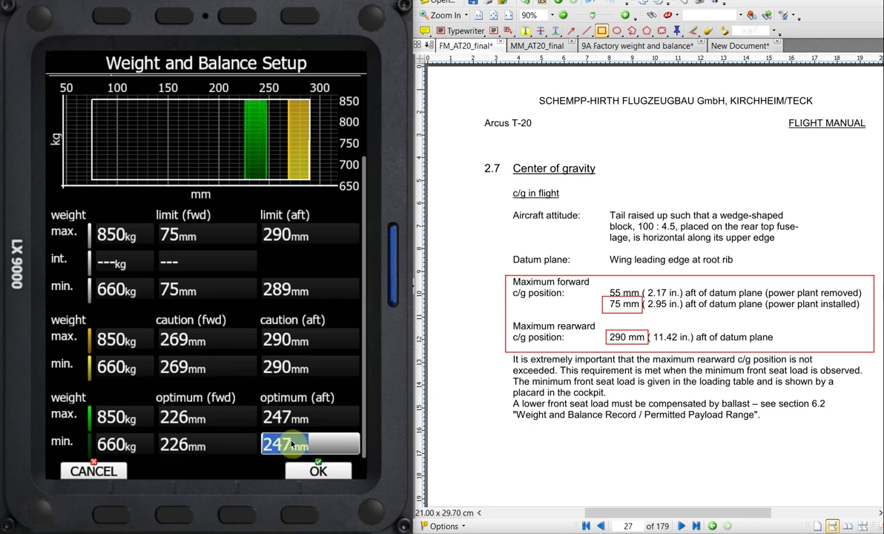
left_click(299, 524)
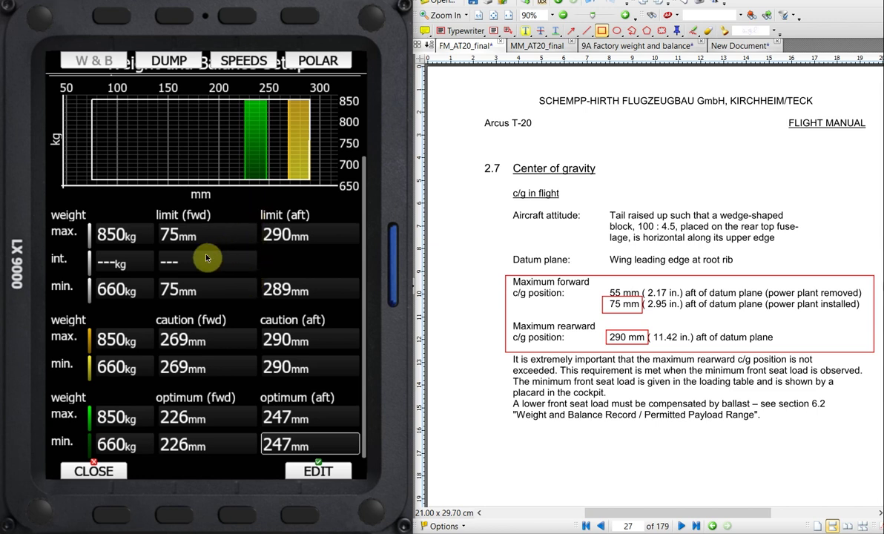
left_click(102, 520)
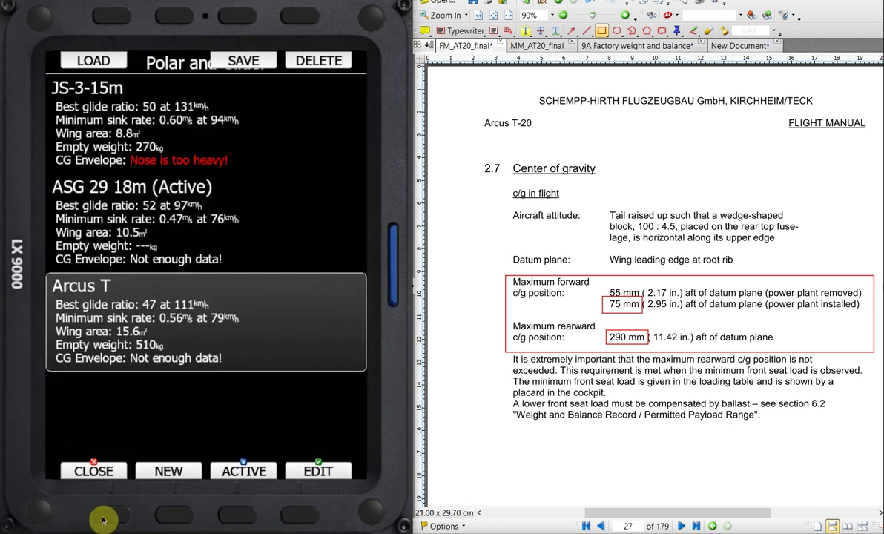
Step: Check the Weight and Balance page for the currently active glider and return to the Setup page
left_click(108, 519)
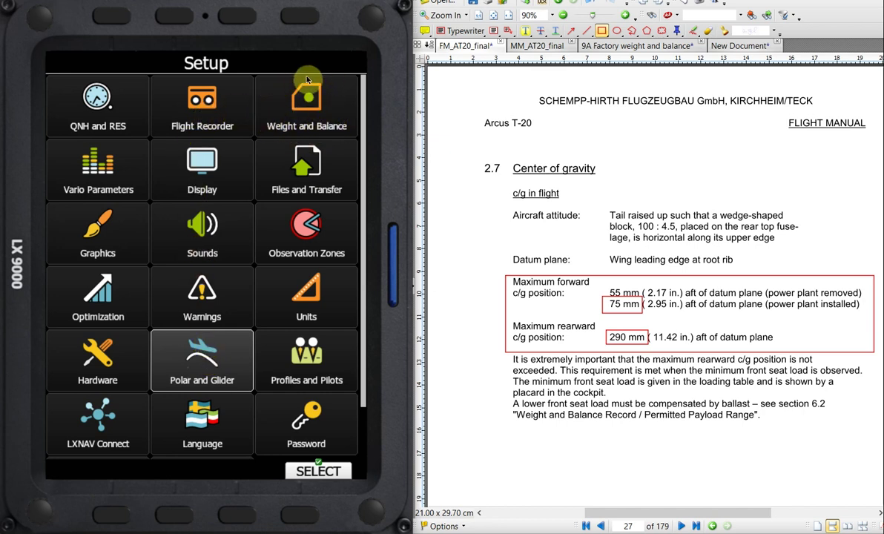
left_click(291, 113)
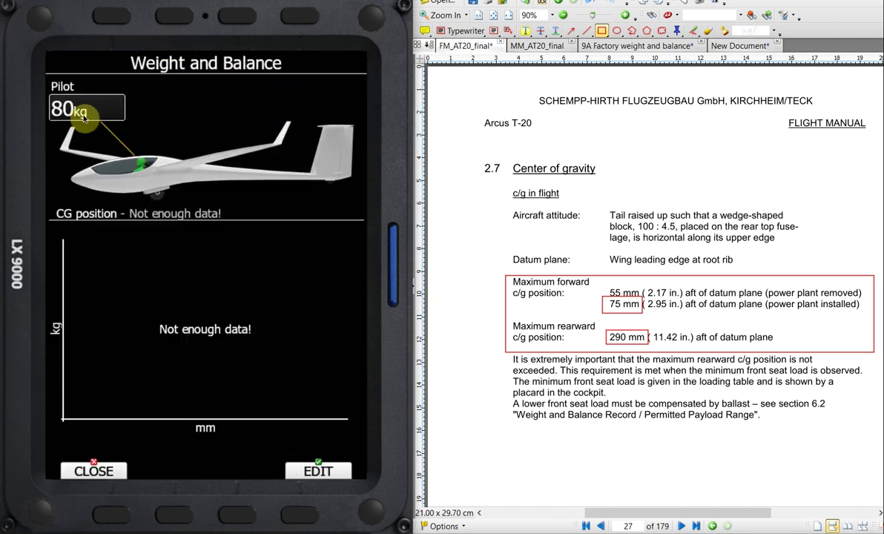
left_click(113, 517)
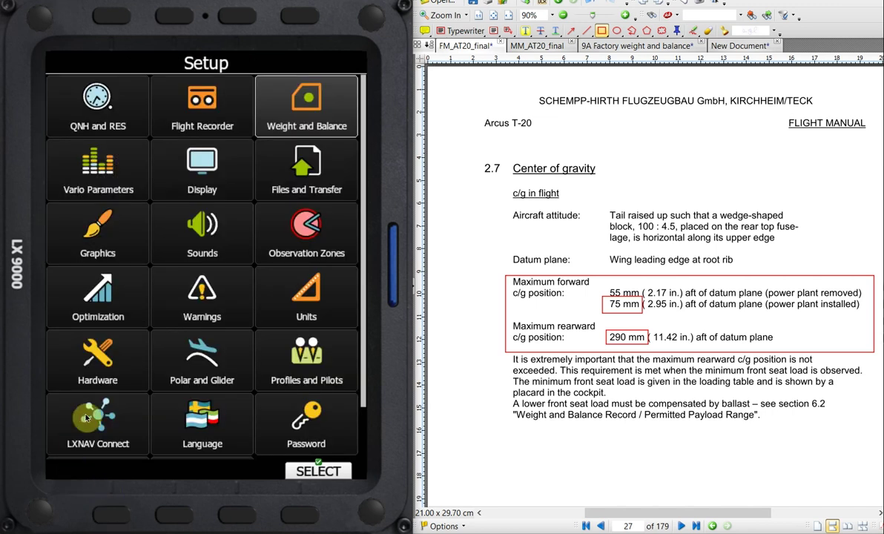
Step: Make the Arcus T the active glider in Polar and Glider and return to the Setup page
left_click(188, 369)
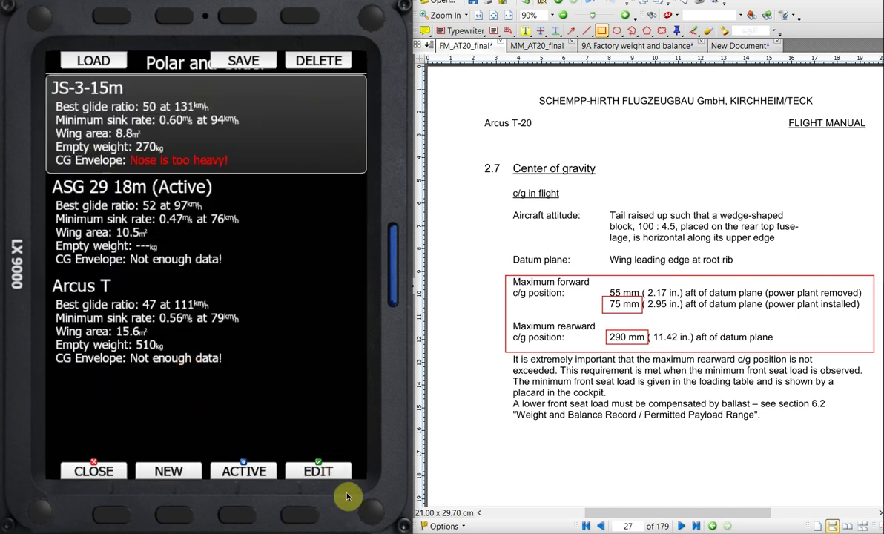
scroll(374, 512, "down", 1)
scroll(374, 512, "down", 1)
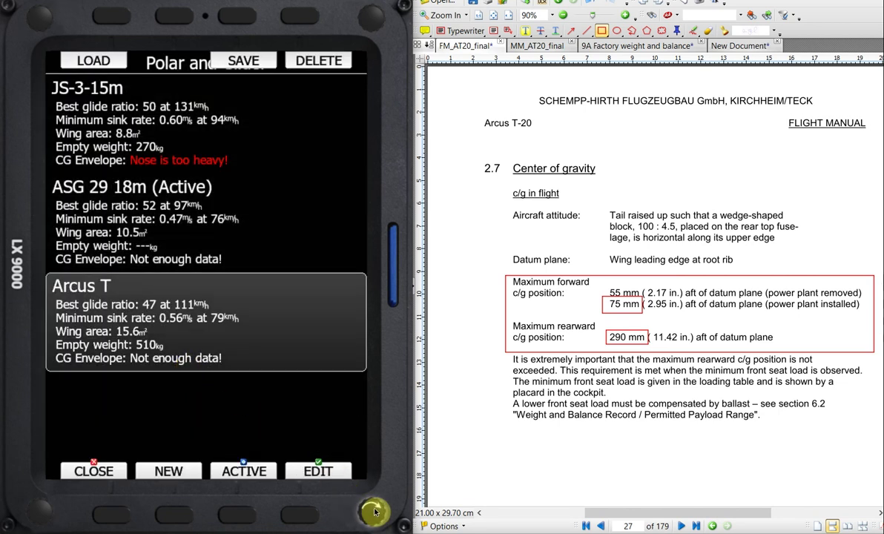
left_click(235, 517)
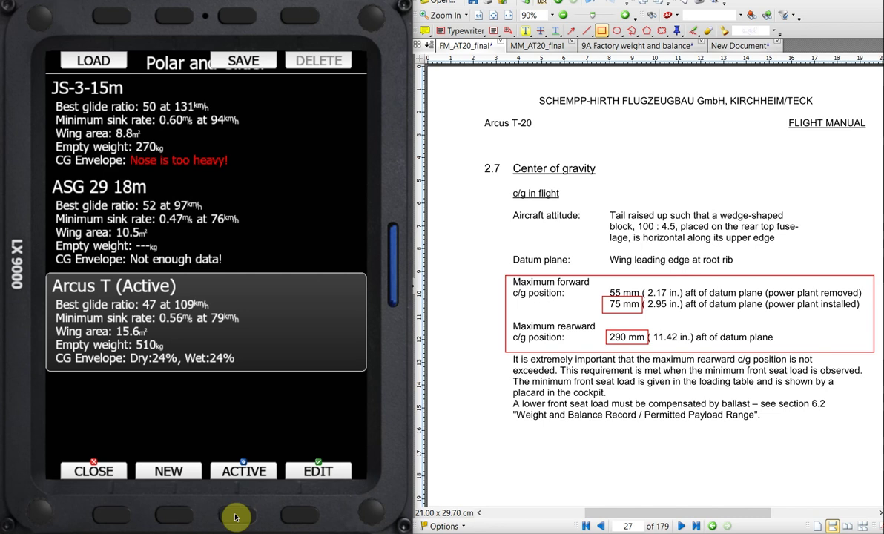
left_click(117, 522)
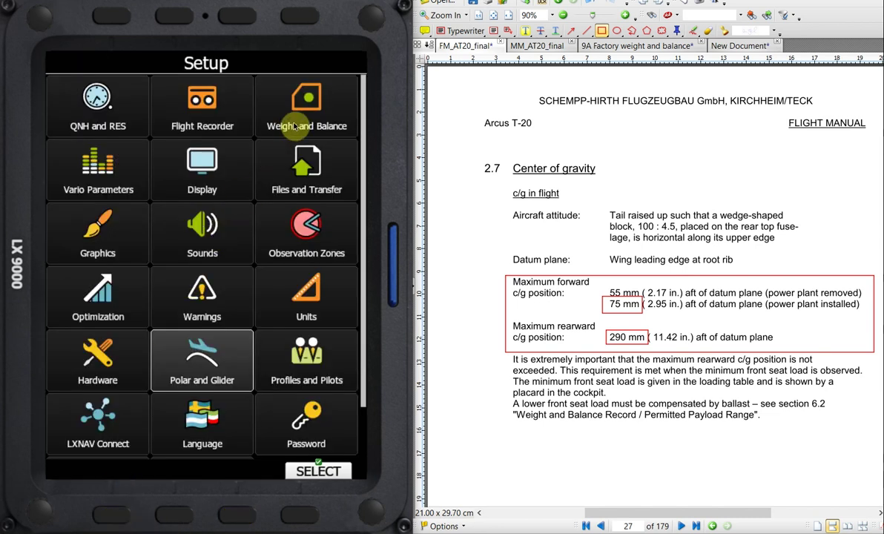
Step: Open the Weight and Balance page and review the fuel, expendable ballast and trim weights entries
left_click(294, 126)
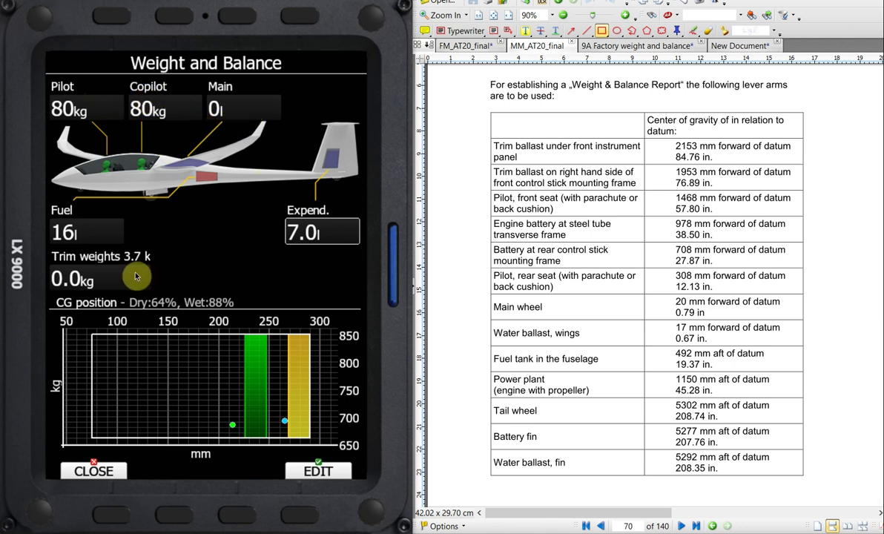
left_click(102, 233)
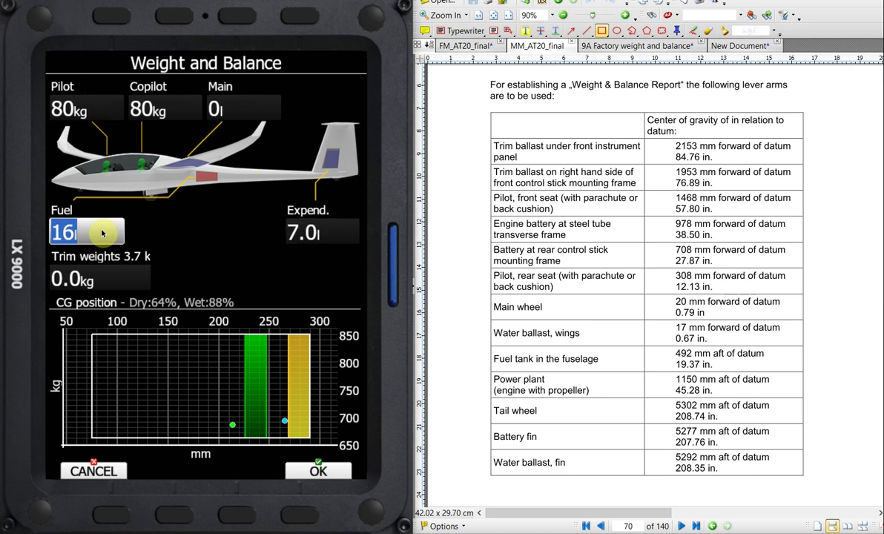
left_click(335, 235)
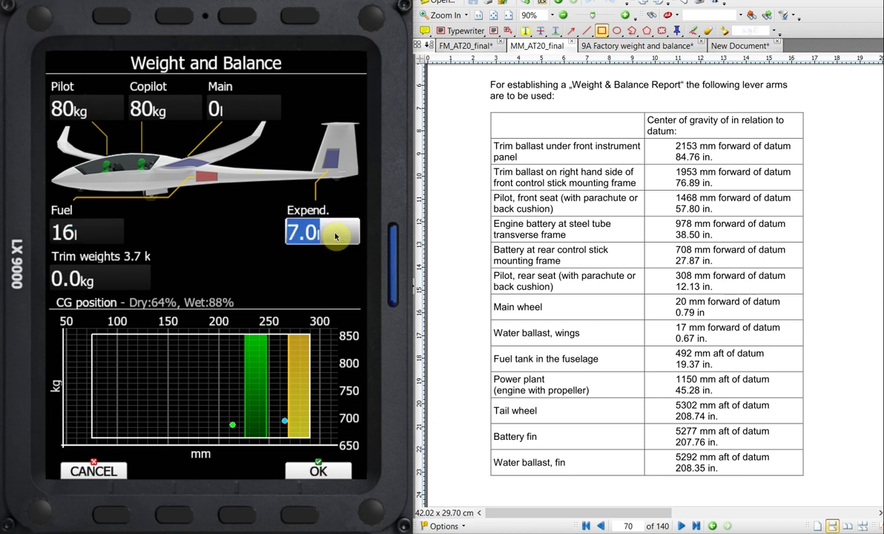
left_click(115, 284)
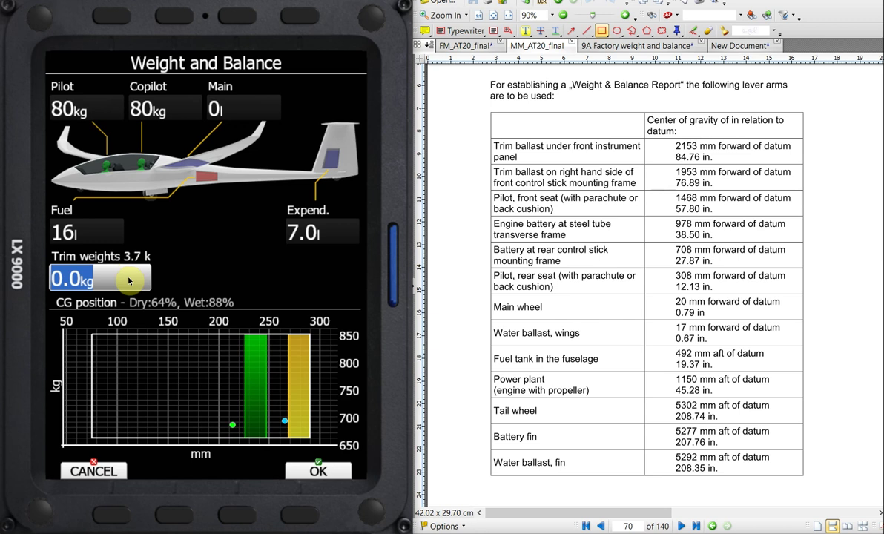
left_click(128, 279)
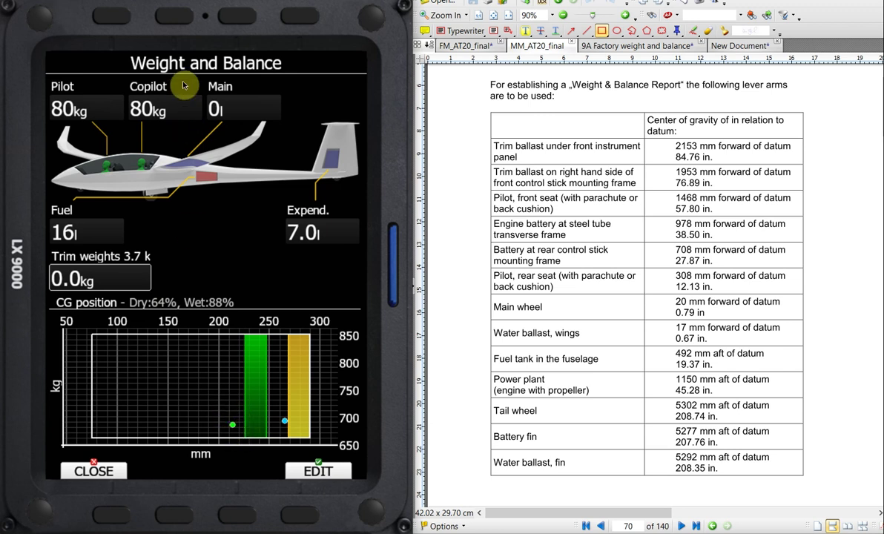
Step: Set the main water ballast to 100 l
left_click(216, 109)
scroll(216, 110, "up", 7)
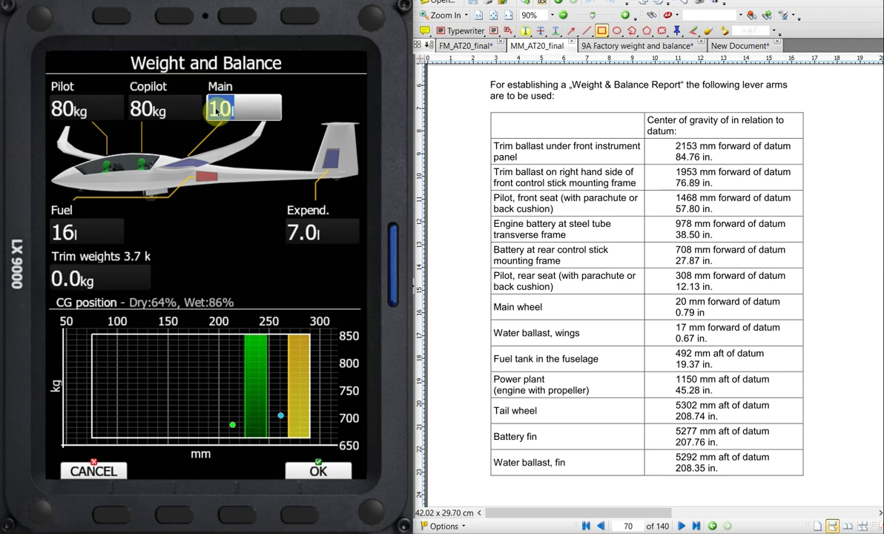
scroll(215, 110, "up", 1)
scroll(215, 111, "up", 1)
scroll(216, 110, "up", 1)
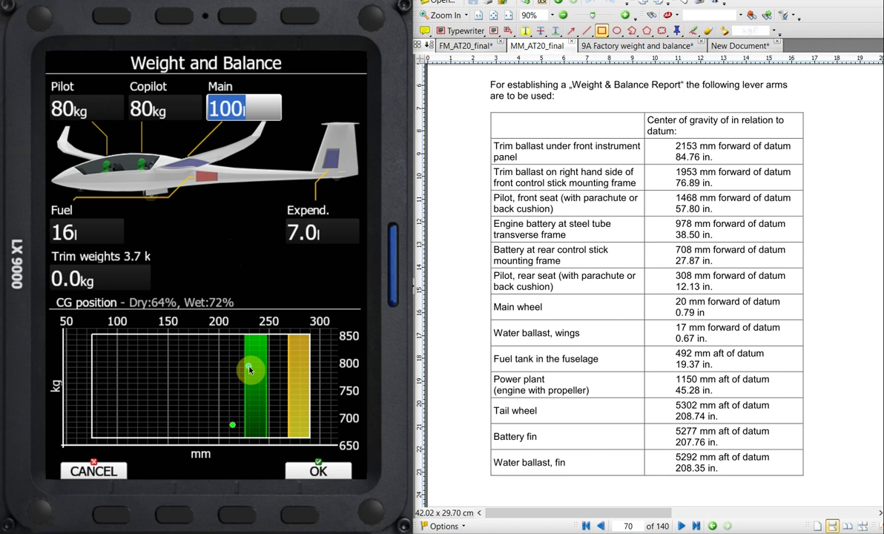
Step: Set the expendable ballast in the tail to 8.0 l and confirm the entry
left_click(302, 238)
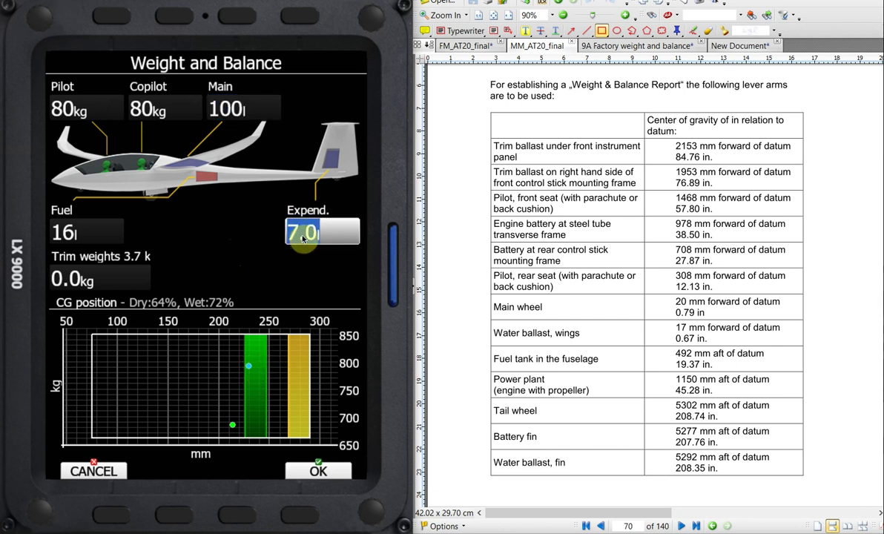
scroll(302, 239, "up", 4)
scroll(302, 238, "up", 2)
scroll(302, 238, "up", 4)
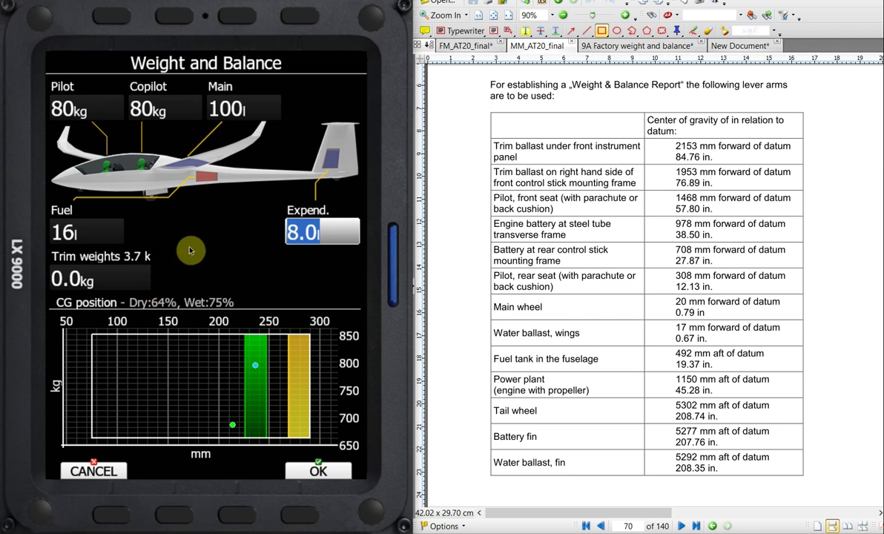
key("Return")
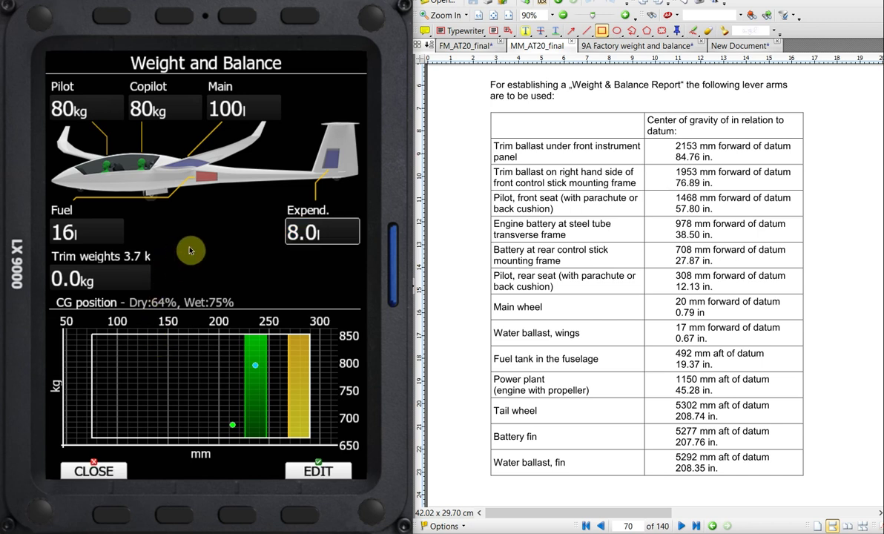